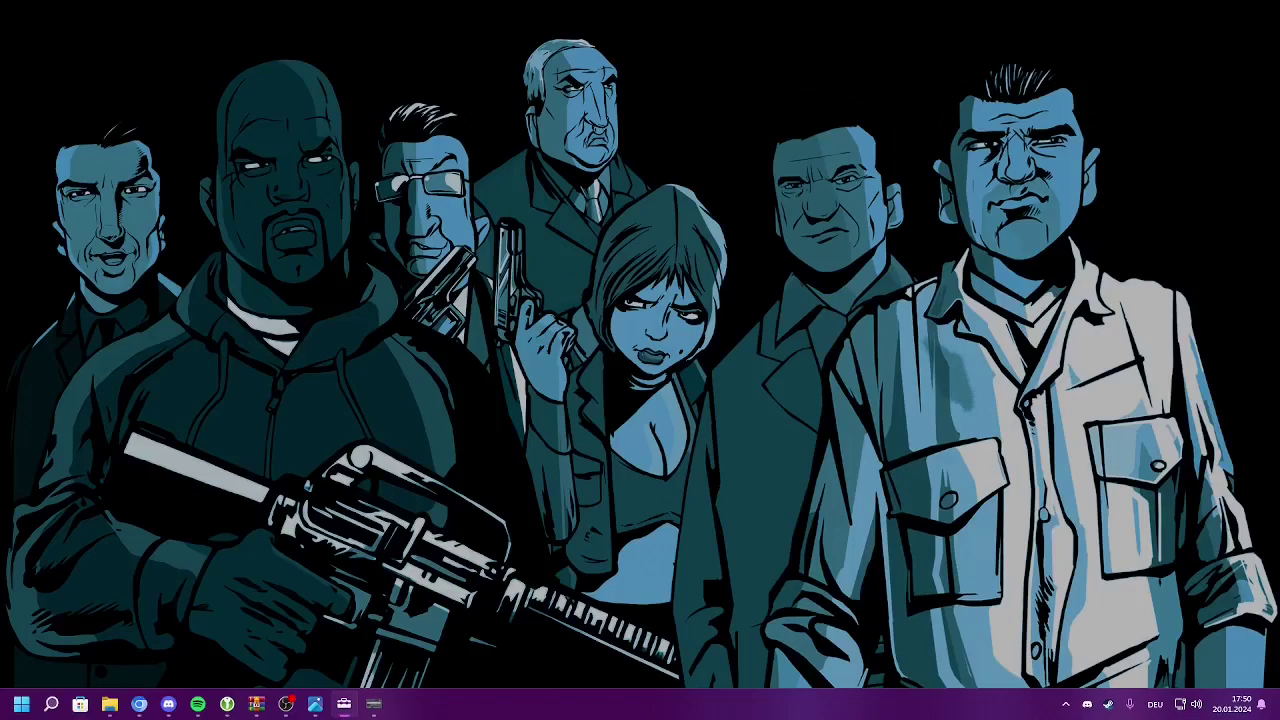
Step: Bring up the IMG_4663.jpeg photo of the PSP, Magic MS card, microSD adaptor and jig board
mouse_move(315, 704)
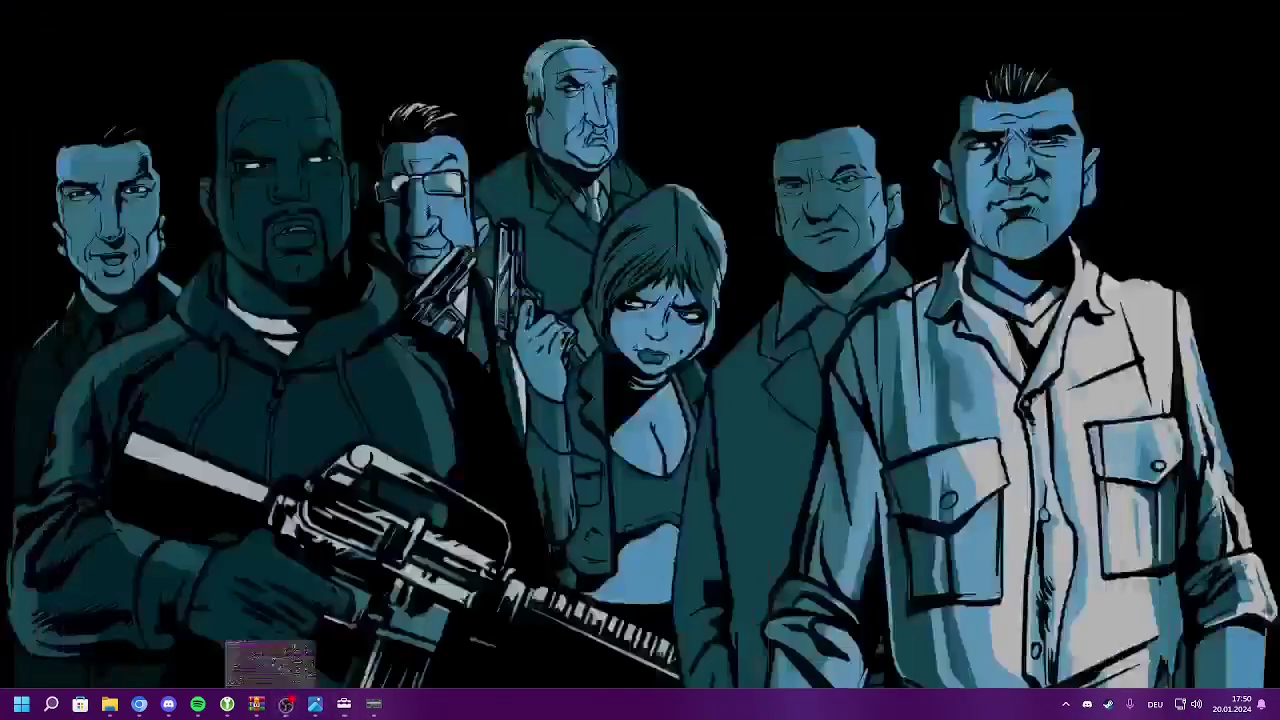
Step: Bring the IMG_4663.jpeg PSP photo window to the front from the taskbar
click(315, 704)
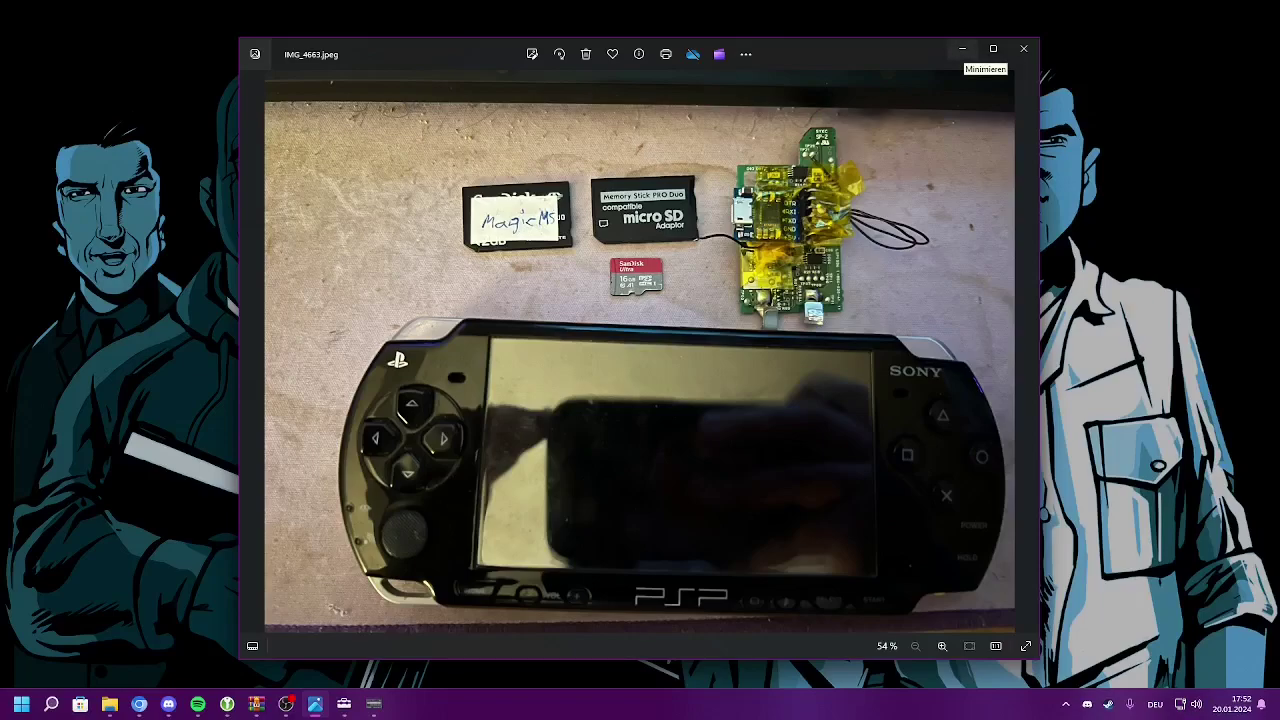
Step: Hide the photo viewer and scroll the pysweeper README to the Baryon Sweeper wiring diagram
click(962, 48)
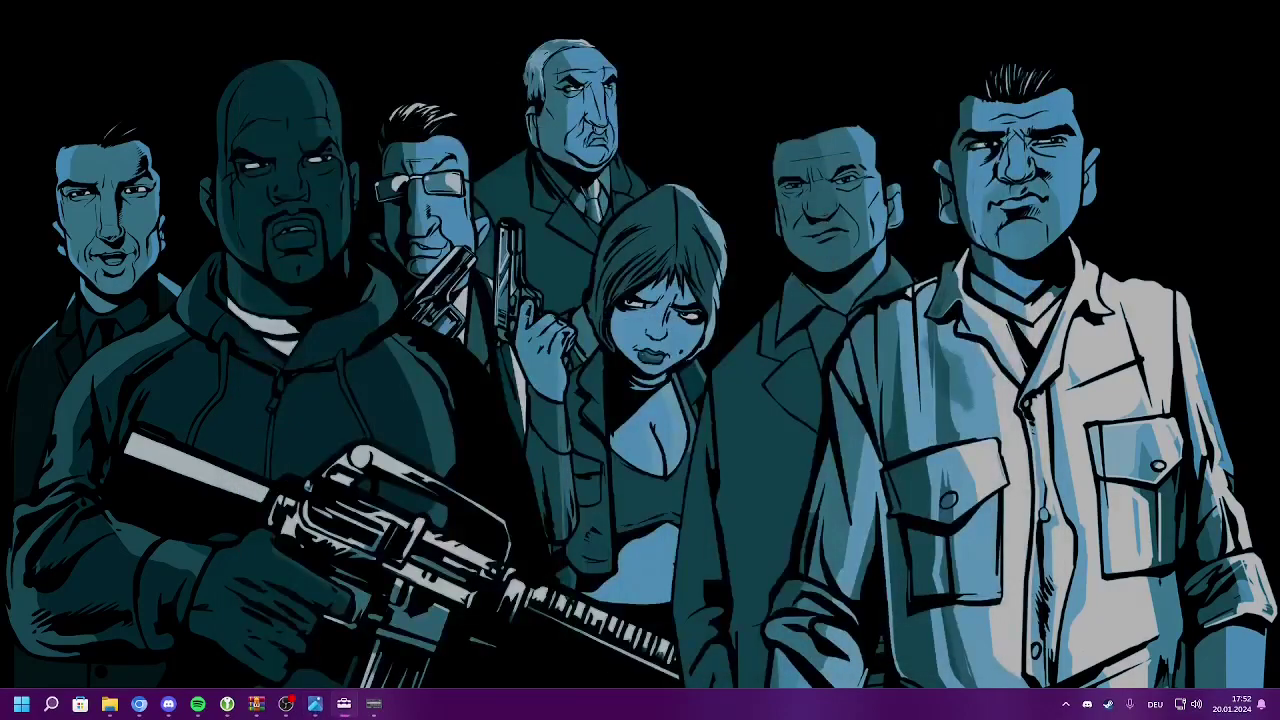
click(139, 704)
click(420, 13)
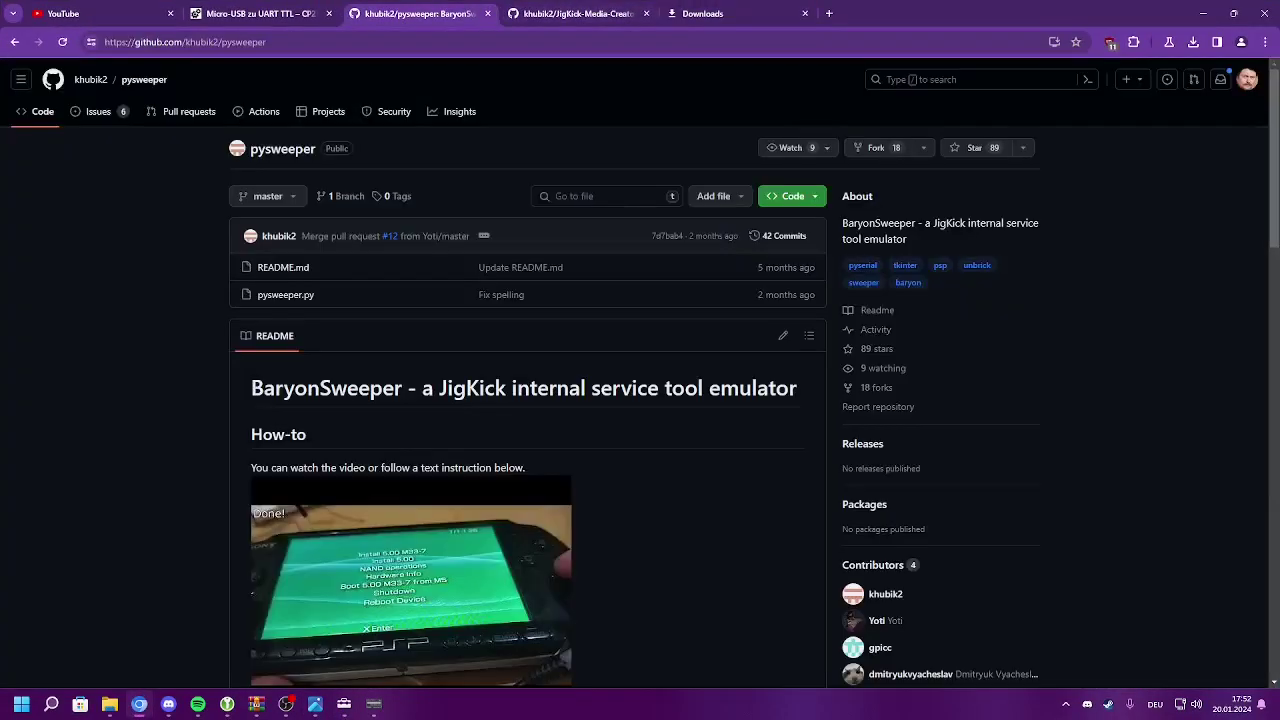
scroll(640, 400, down, 5)
key(ctrl+plus)
scroll(650, 582, down, 4)
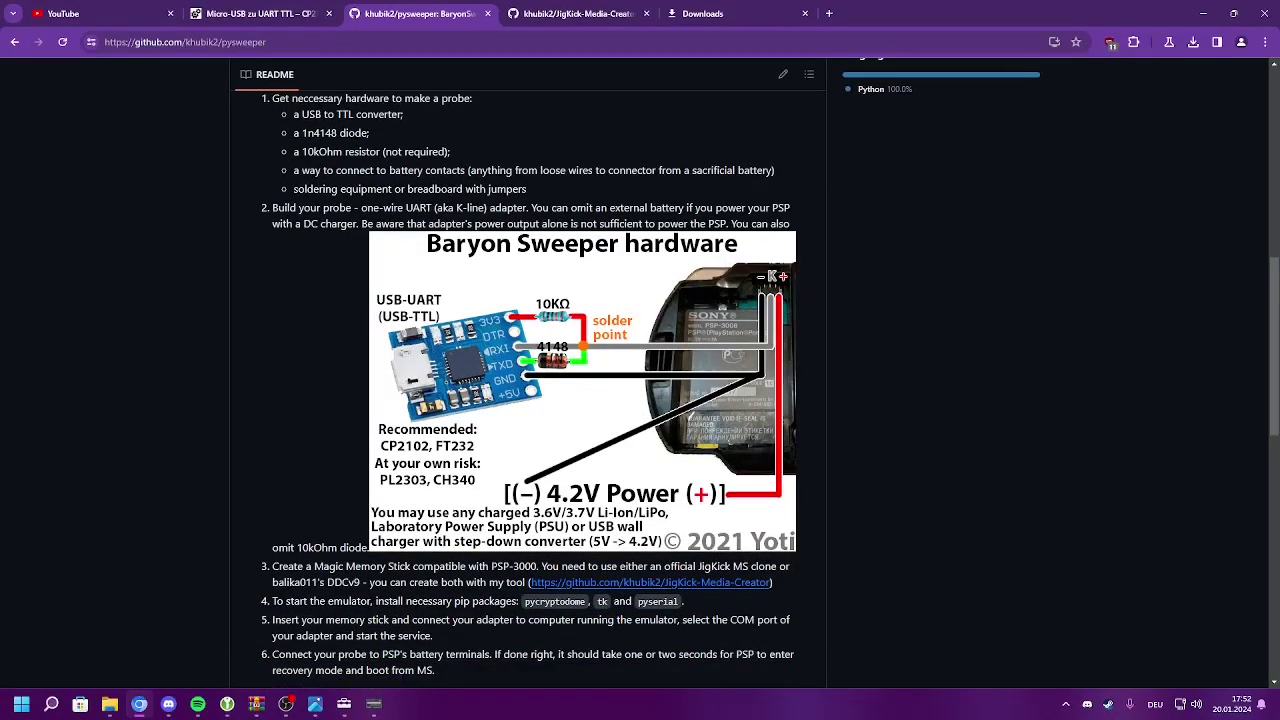
Step: Mark an X over the optional 10kΩ resistor using the screen-capture annotation overlay
key(ctrl+Print)
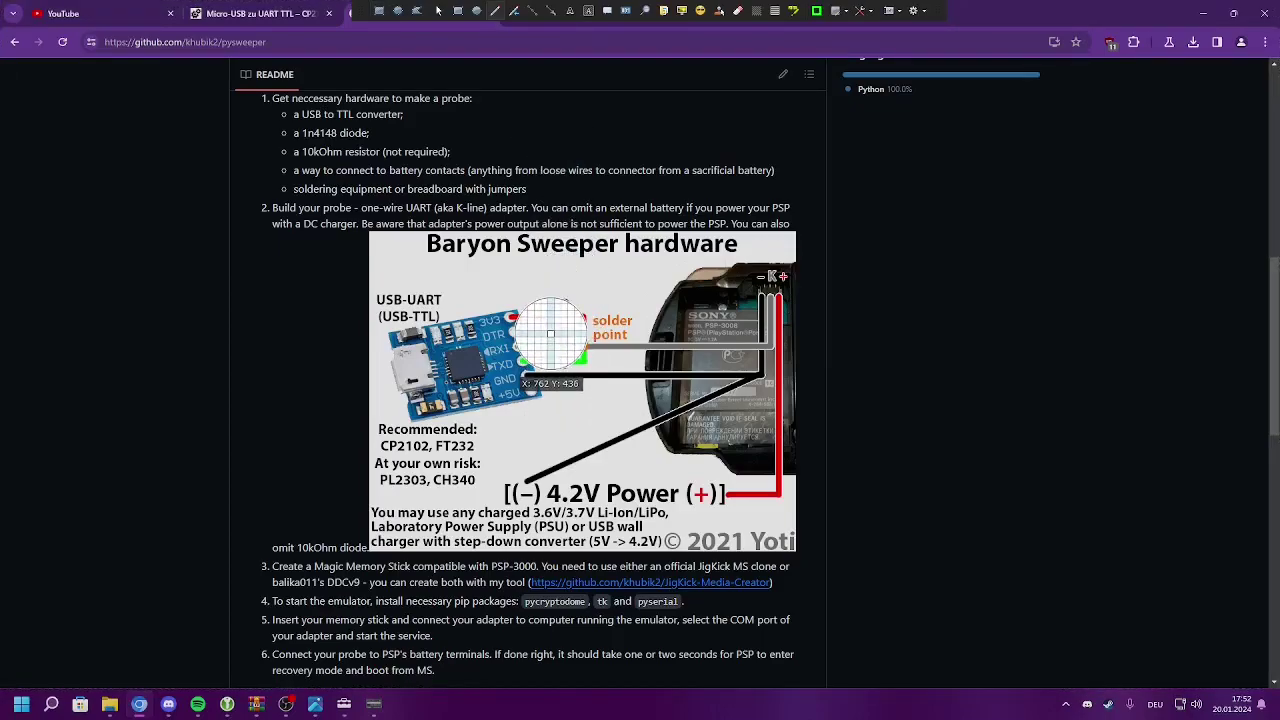
mouse_move(513, 285)
mouse_down()
mouse_move(585, 330)
mouse_move(598, 291)
mouse_up()
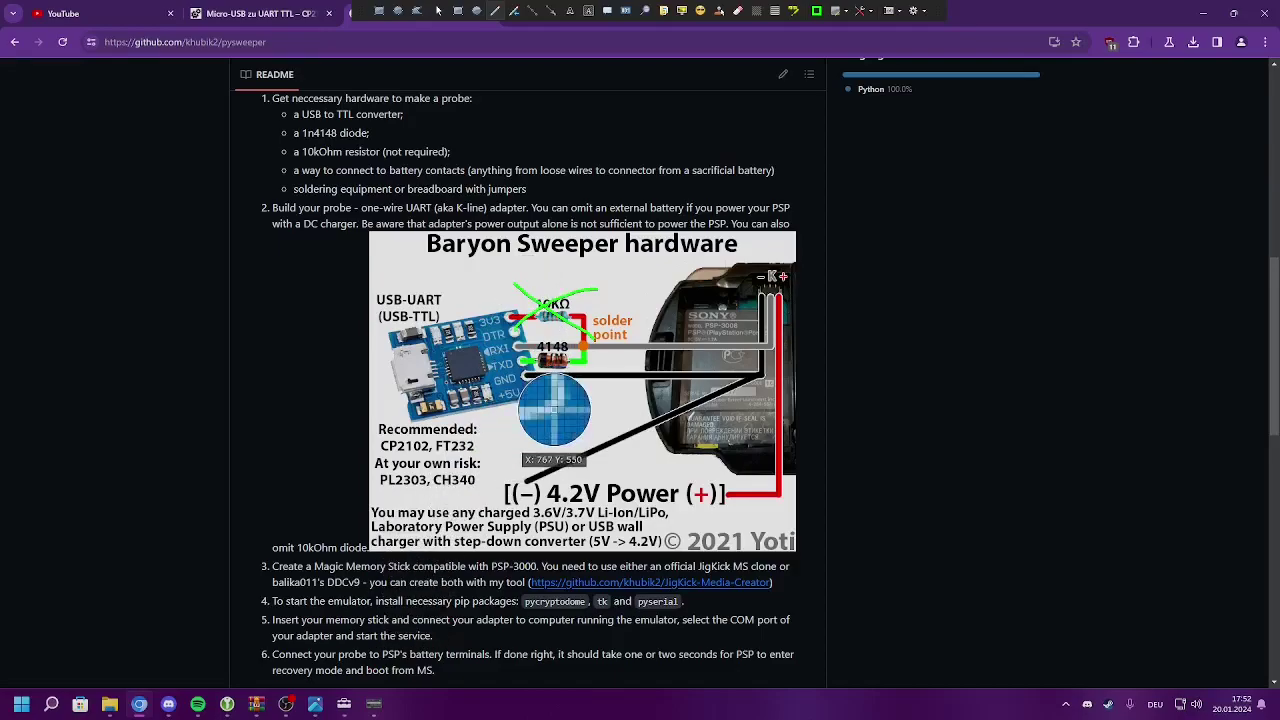
key(Escape)
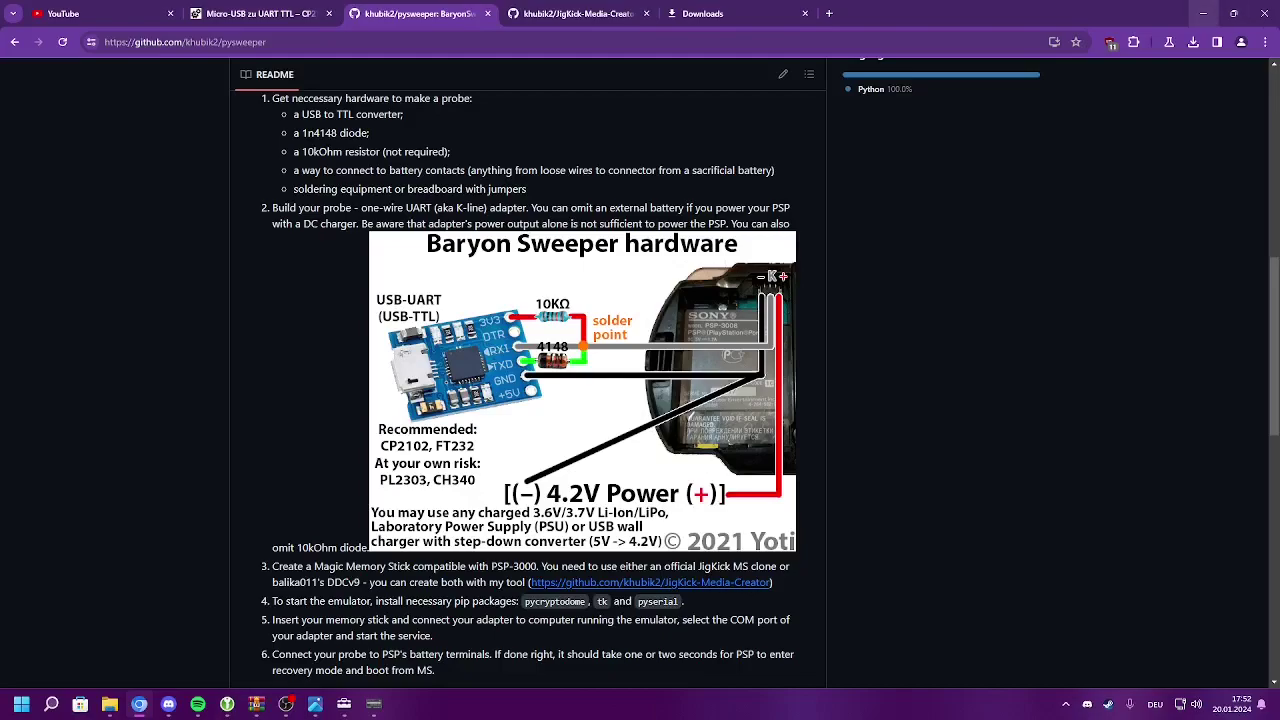
Step: Minimize Chrome and move the JigKick Media Creator window up and to the left
click(1203, 13)
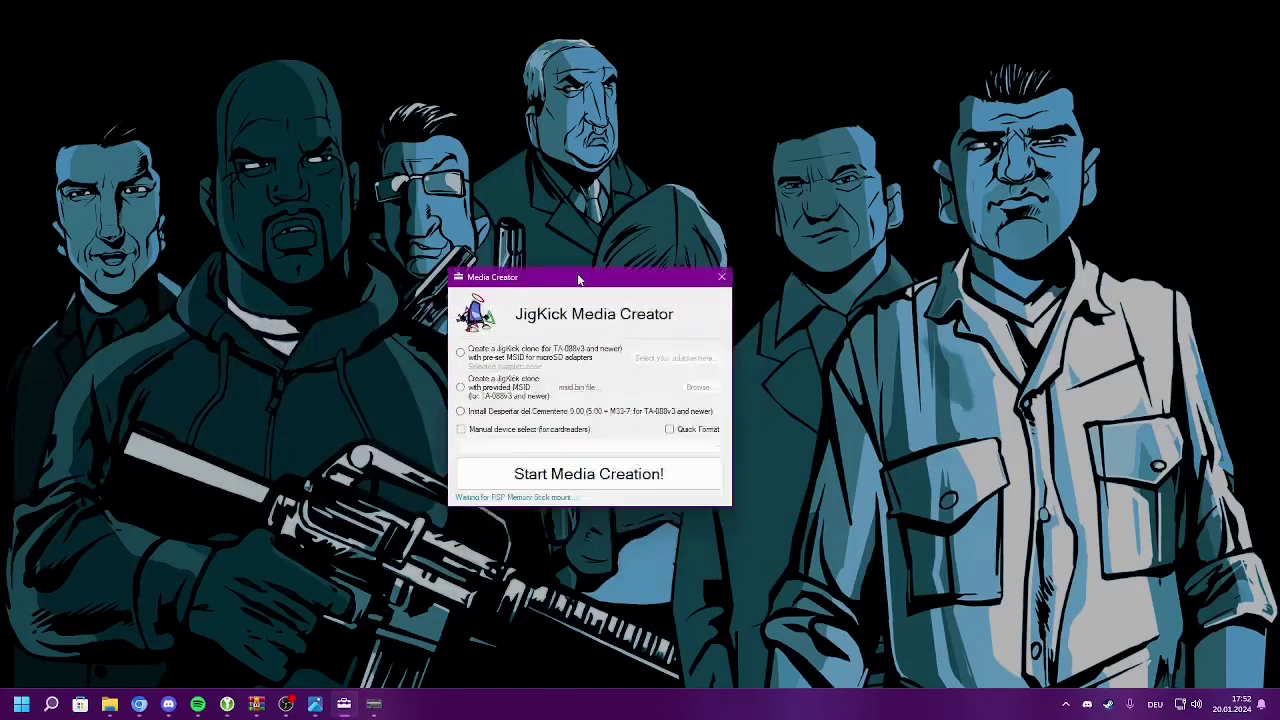
drag(580, 271, 386, 228)
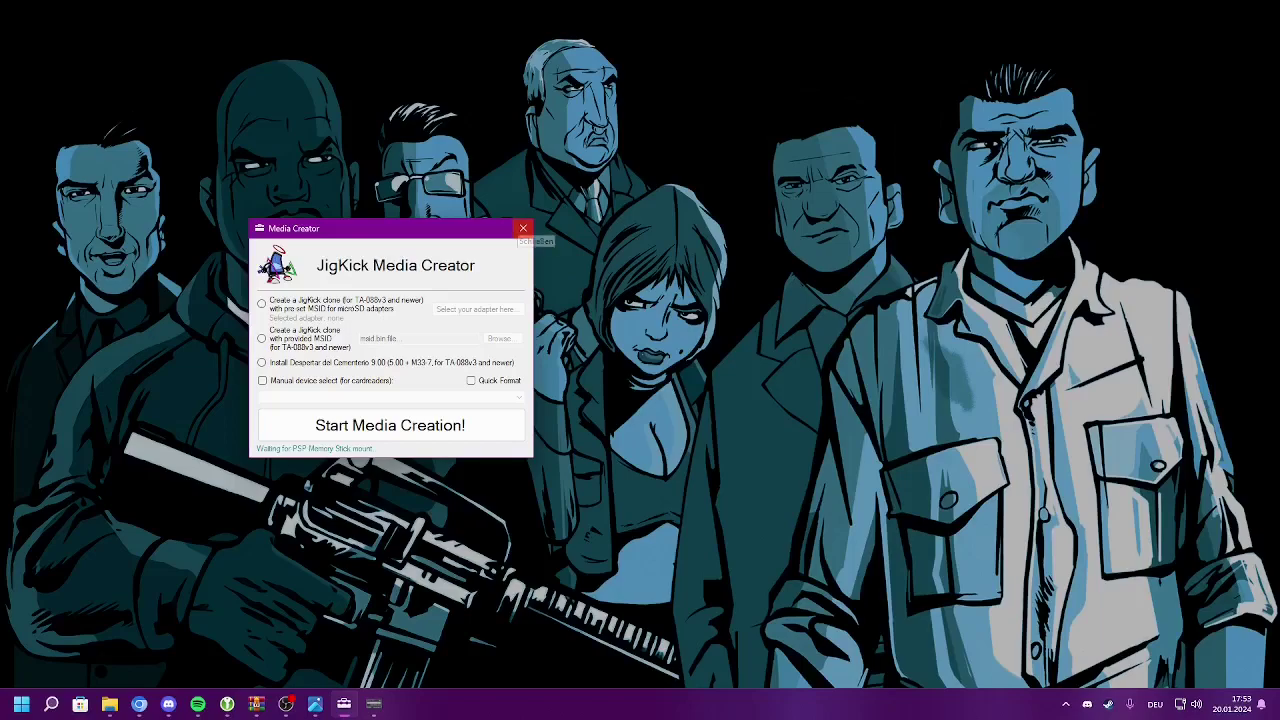
Step: Close JigKick Media Creator and reposition the Rain's UltraLite MMS Maker window on the desktop
click(522, 228)
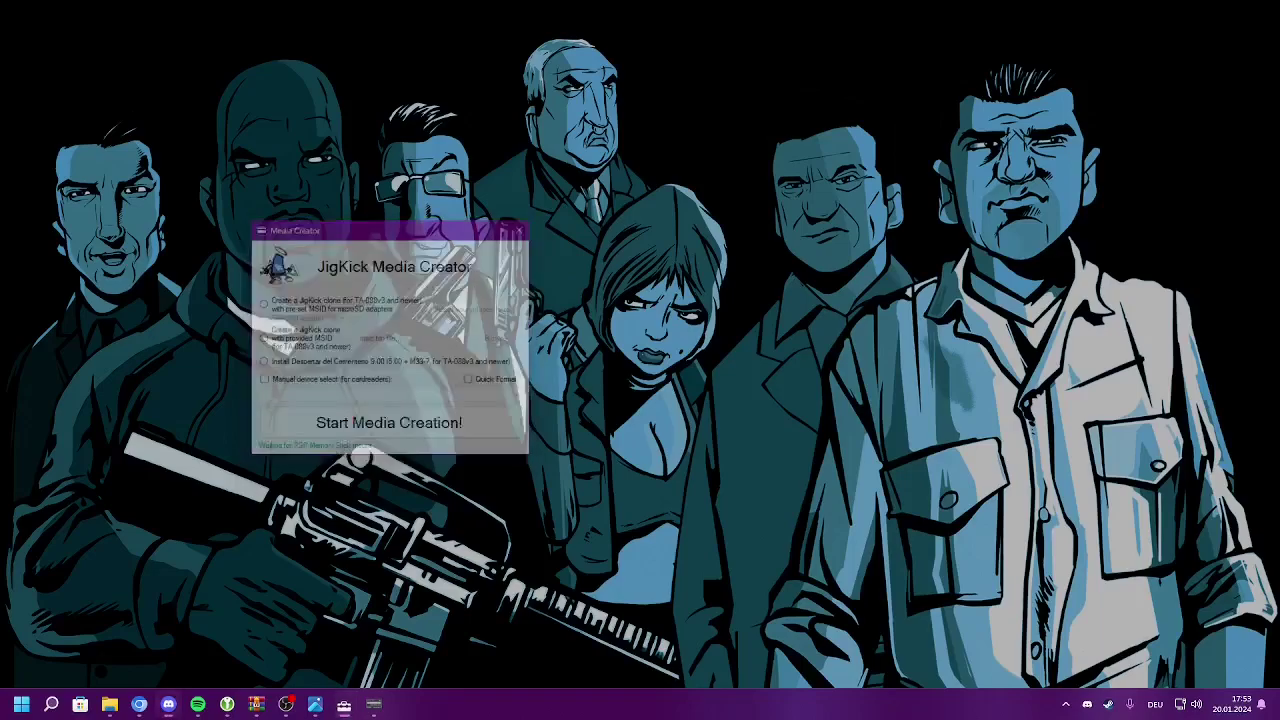
drag(770, 251, 554, 288)
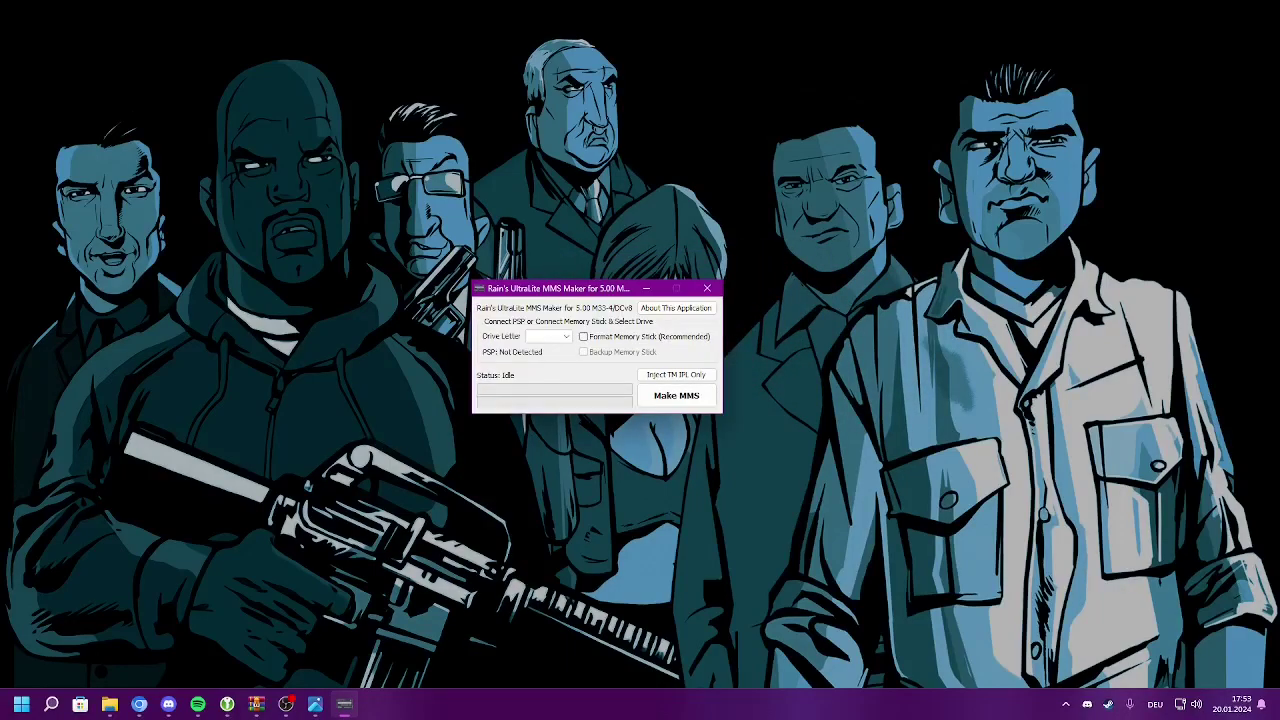
drag(554, 288, 475, 275)
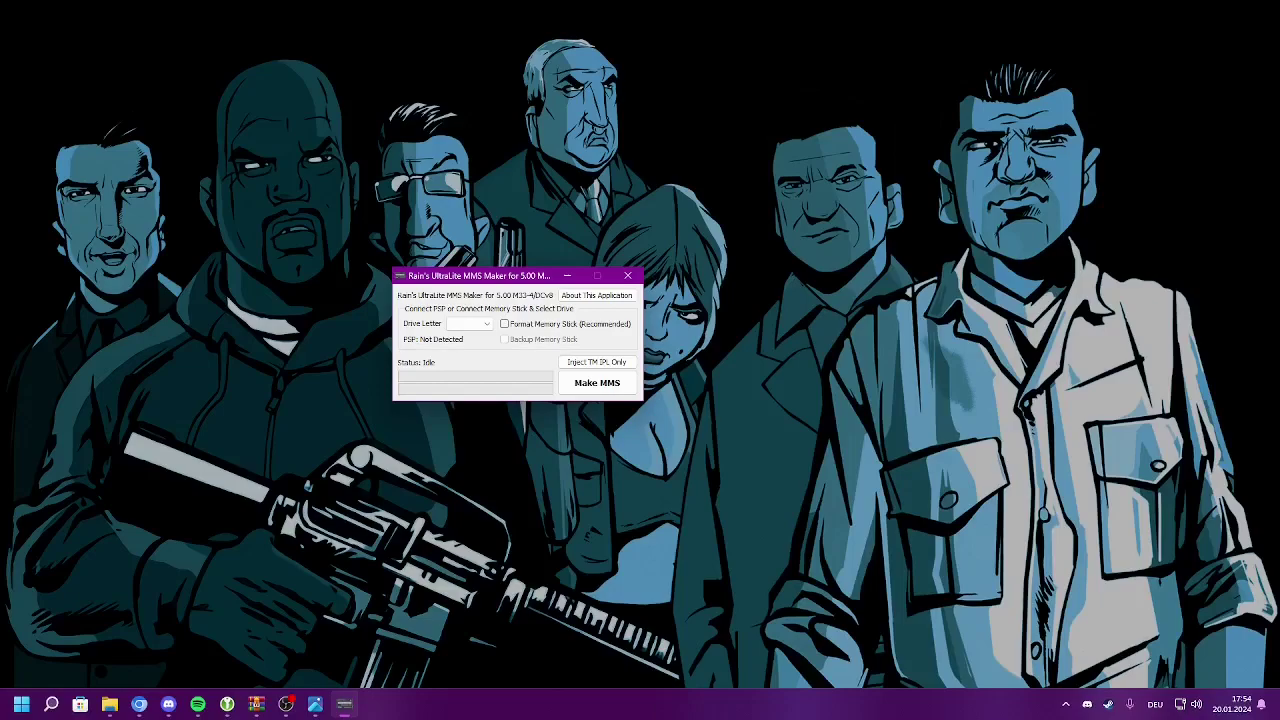
drag(480, 275, 548, 284)
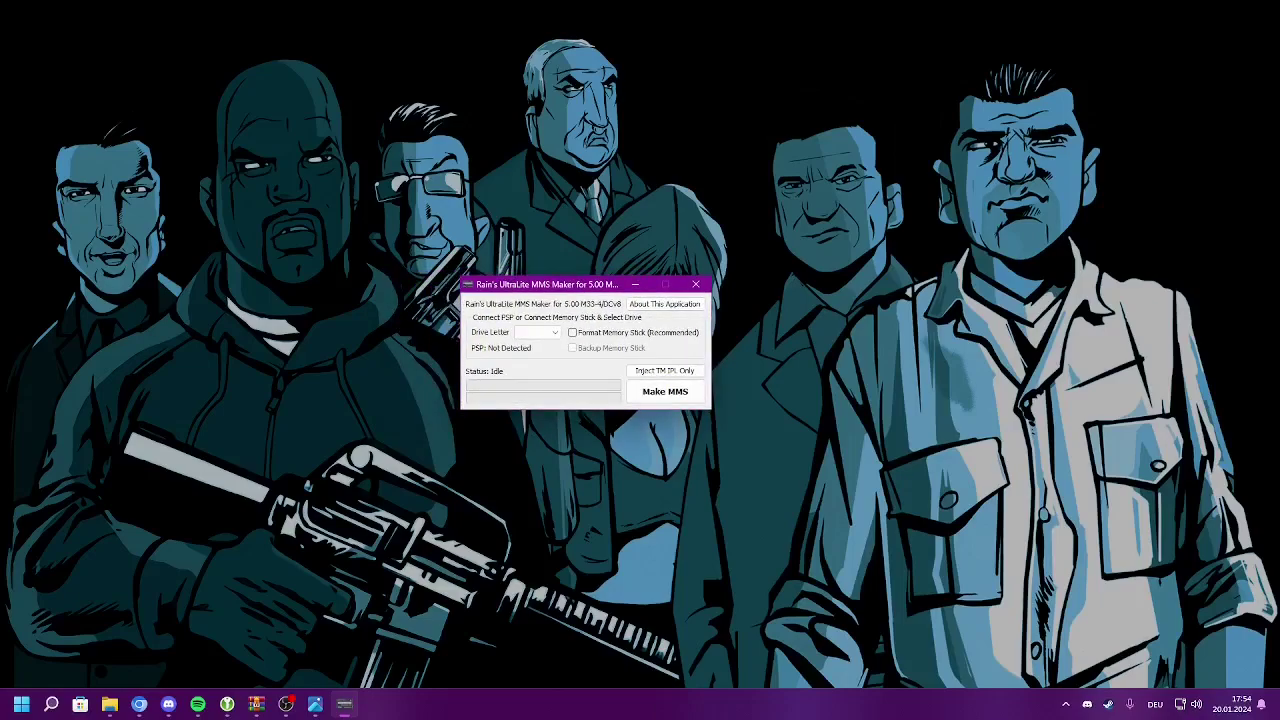
drag(548, 284, 599, 282)
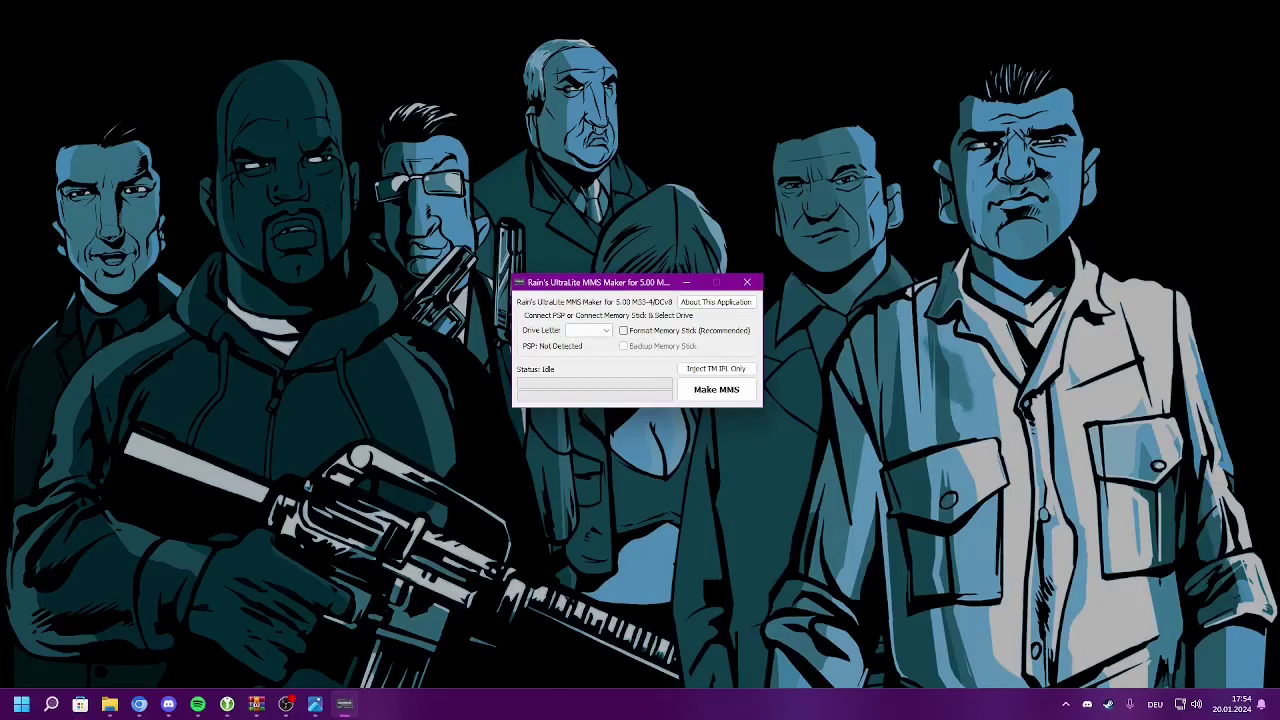
Step: Open the Darthsternie firmware archive site in a new browser tab
click(139, 704)
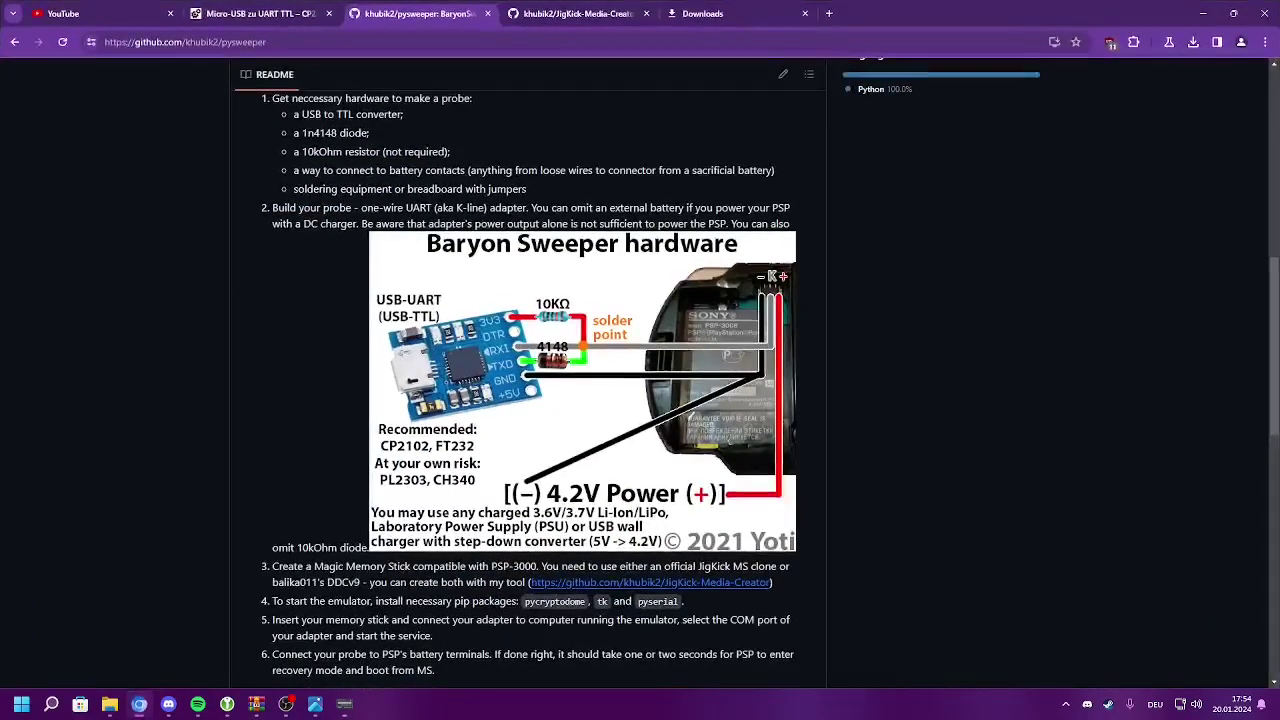
key(ctrl+t)
text(darth)
key(Return)
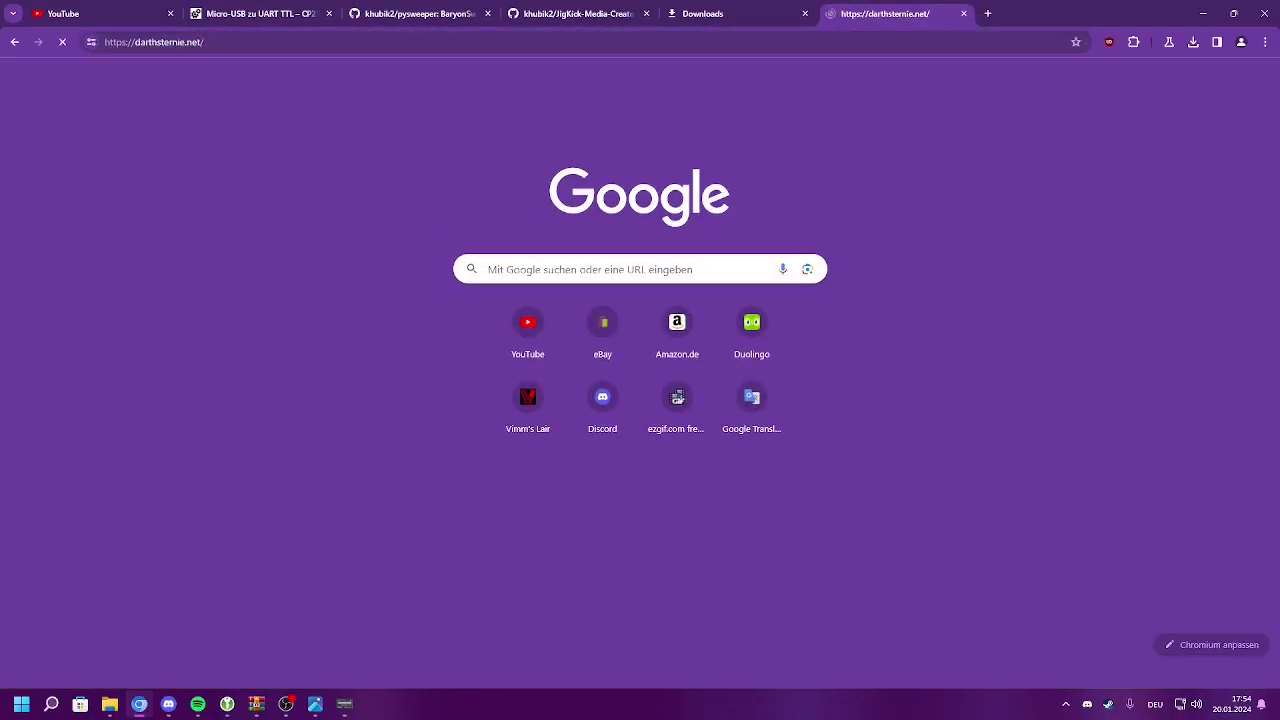
Step: Page the PSP firmware list to entries 21–30 showing Firmware 5.00, then close the tab
click(849, 123)
scroll(640, 400, down, 3)
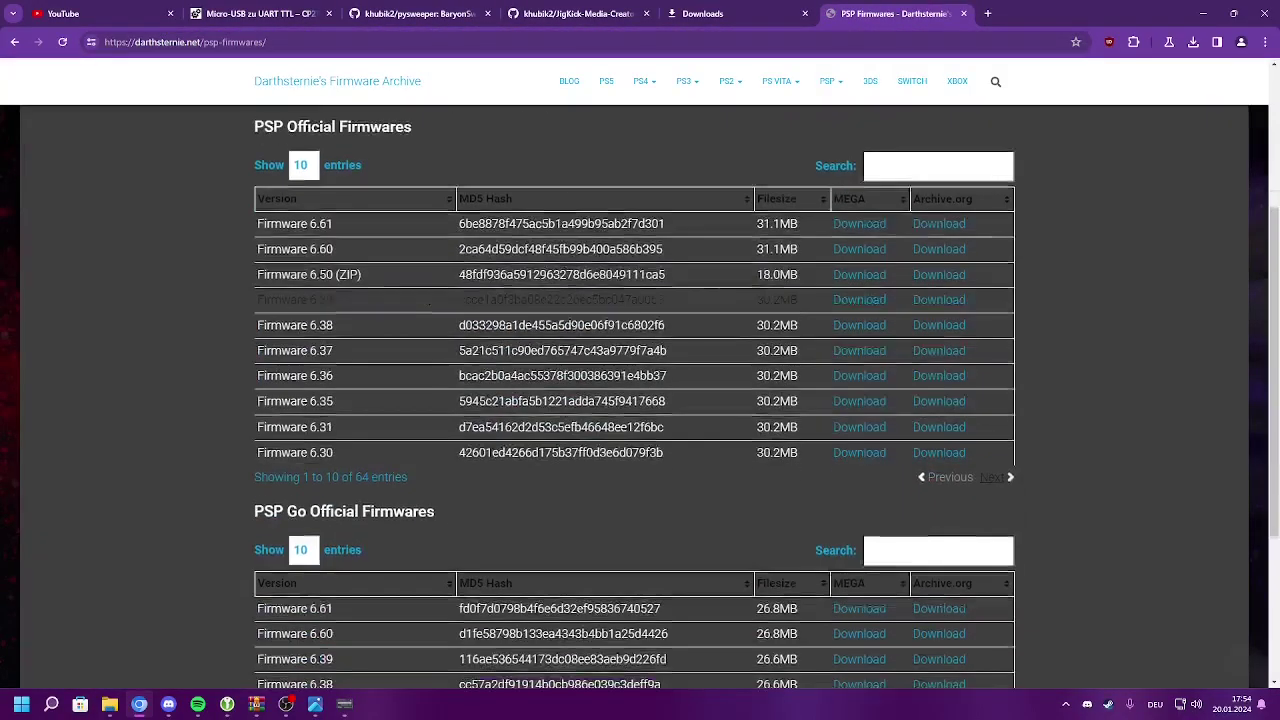
click(997, 476)
click(997, 476)
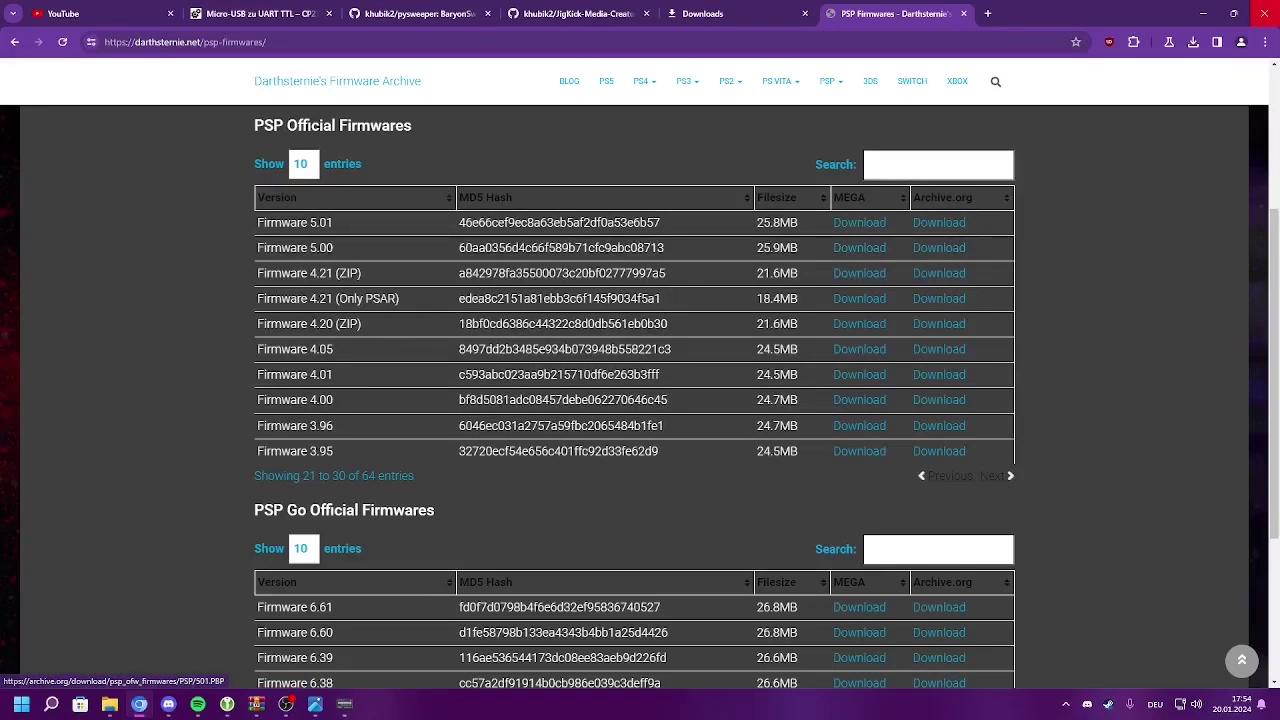
key(ctrl+w)
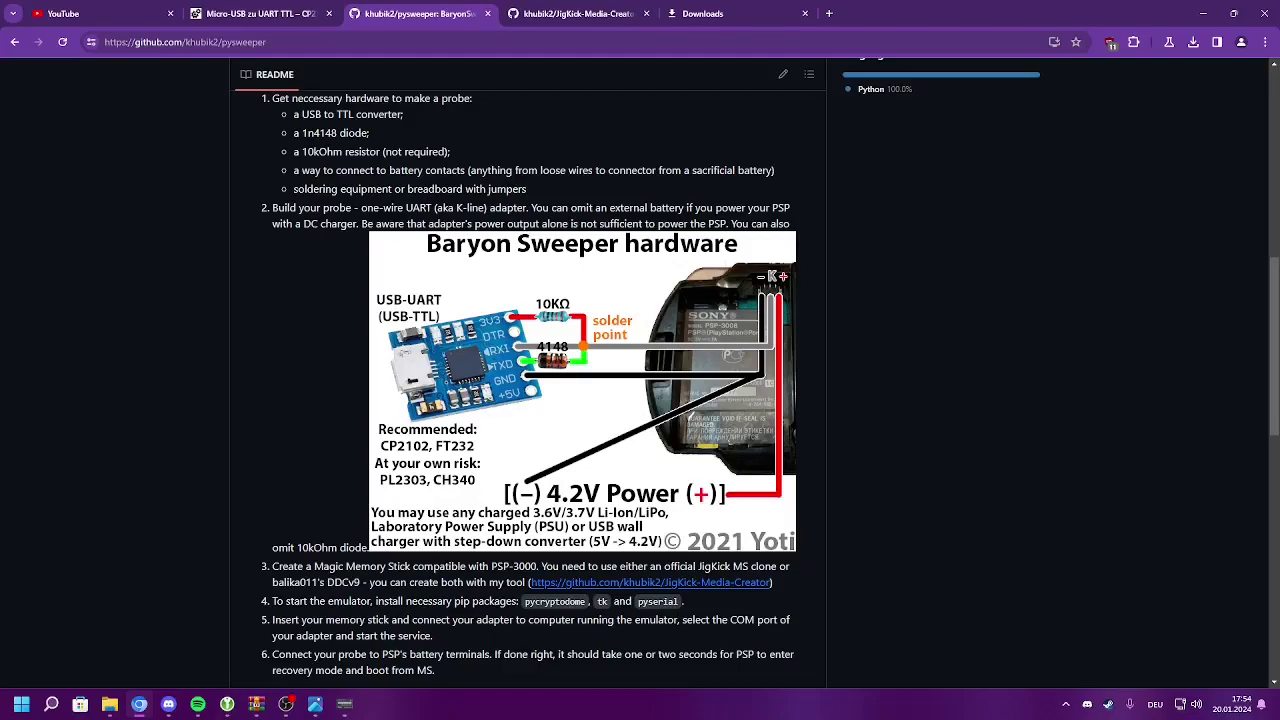
Step: Close the Rain's UltraLite MMS Maker window covering the browser
scroll(285, 295, up, 10)
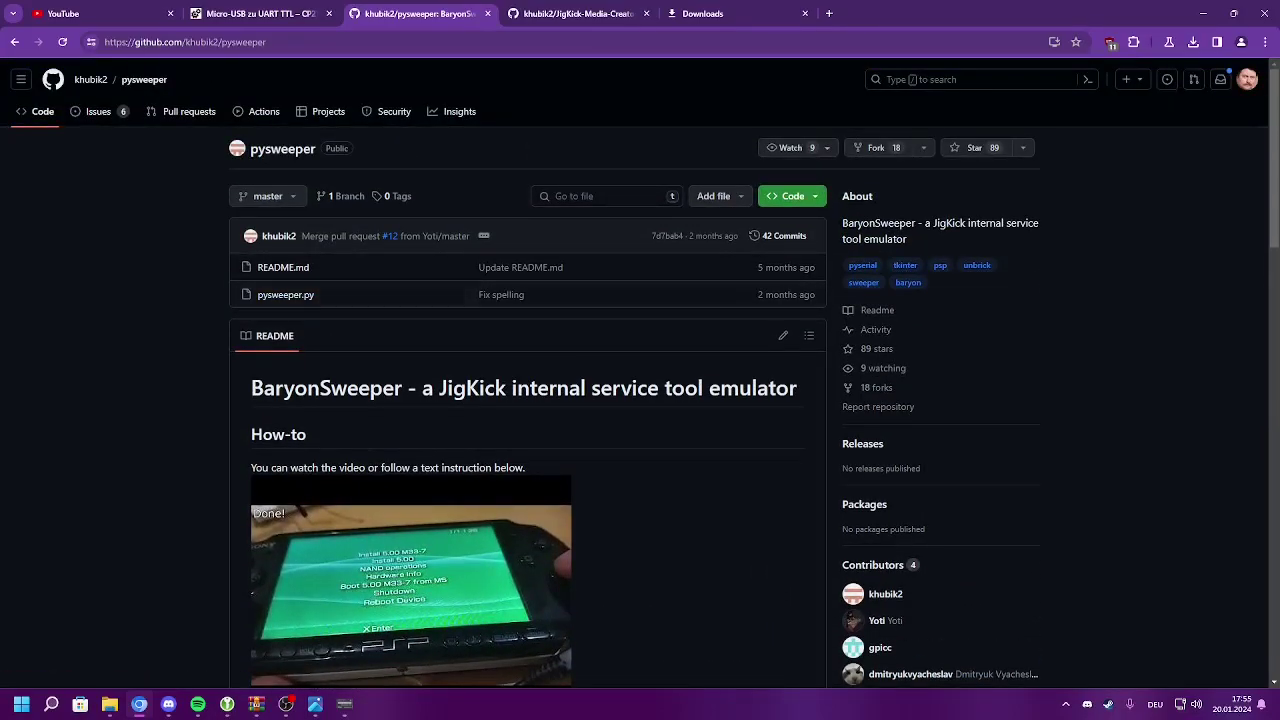
key(alt+Tab)
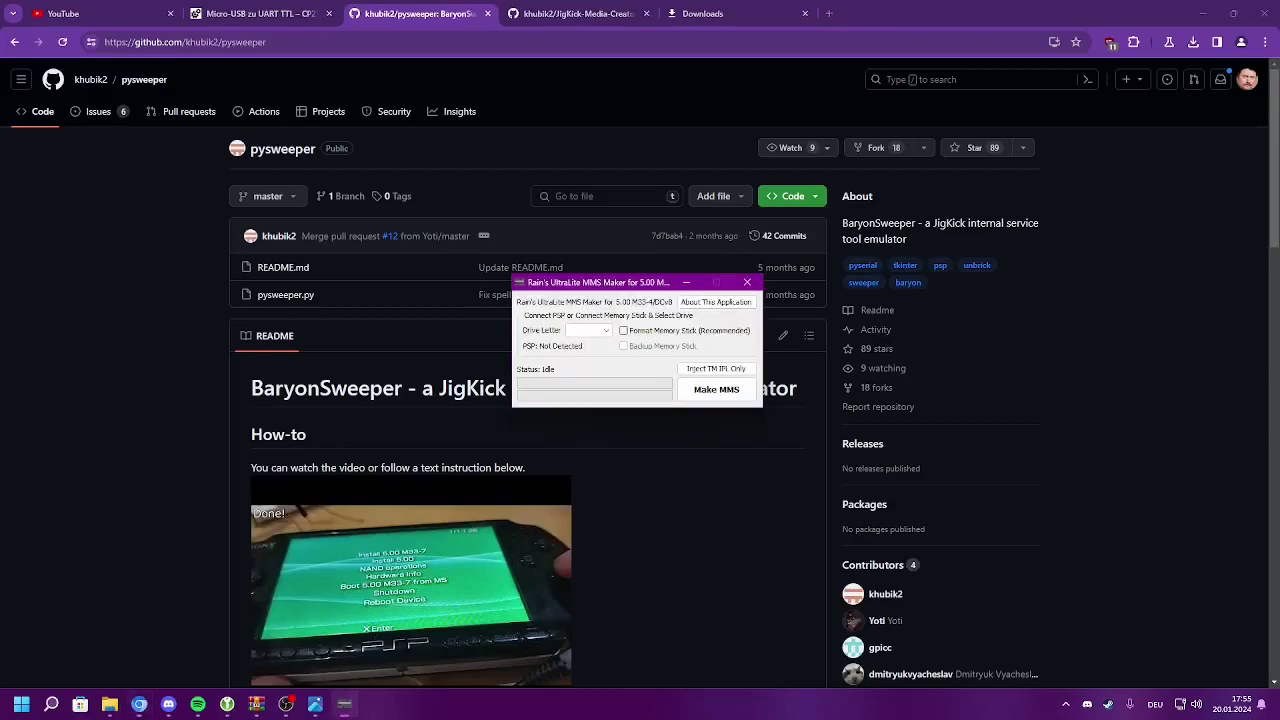
click(747, 282)
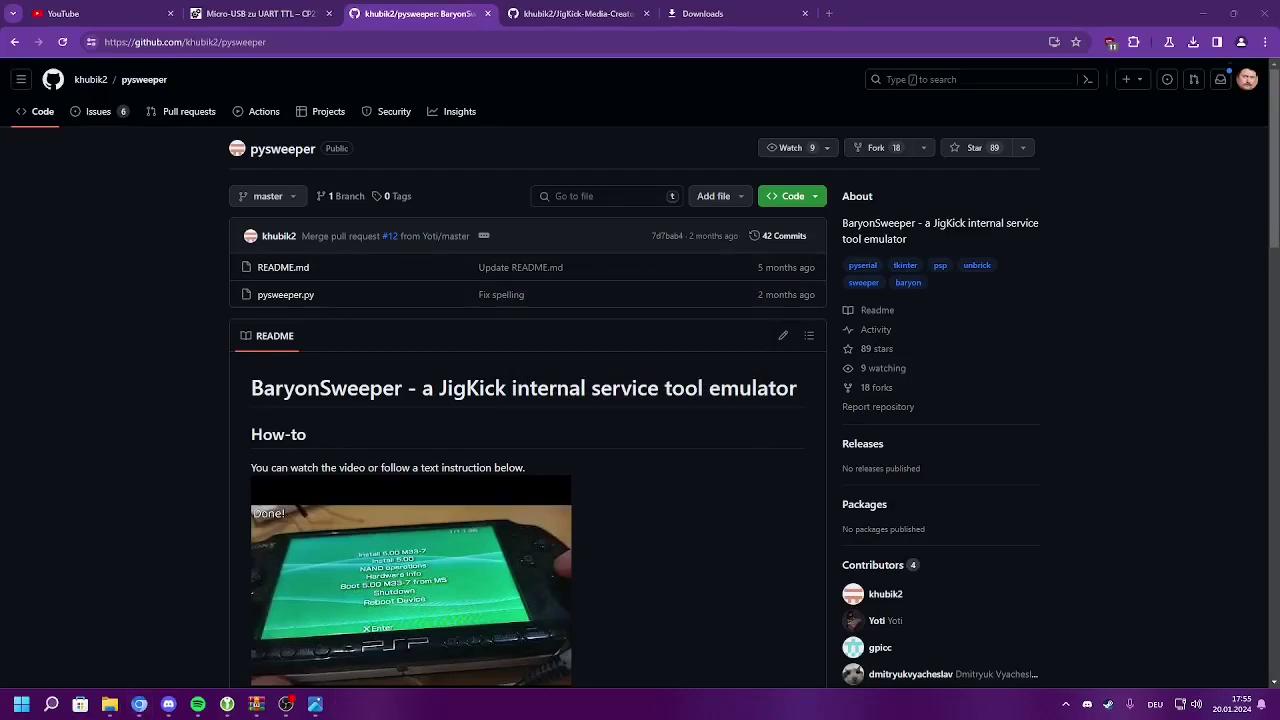
Step: Scroll the pysweeper README to step 4 and highlight its required pip packages
scroll(747, 282, down, 4)
scroll(640, 380, up, 4)
scroll(640, 380, down, 5)
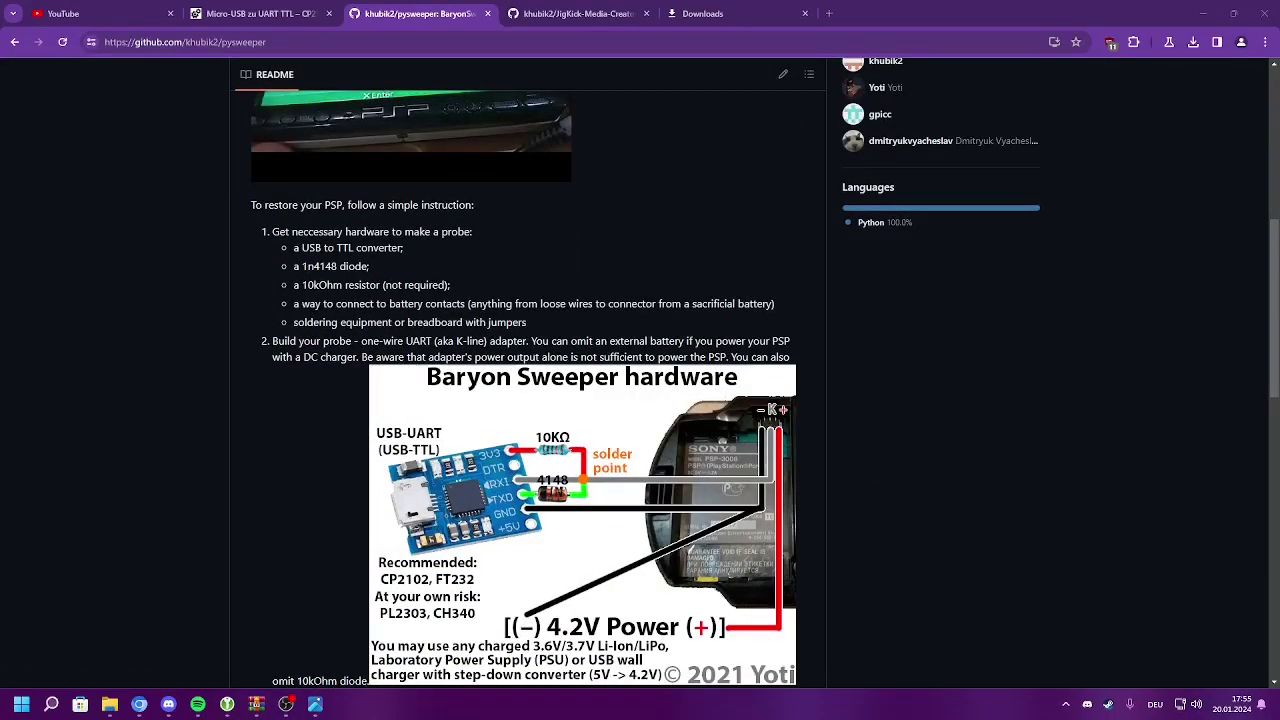
scroll(528, 390, down, 3)
scroll(528, 390, up, 1)
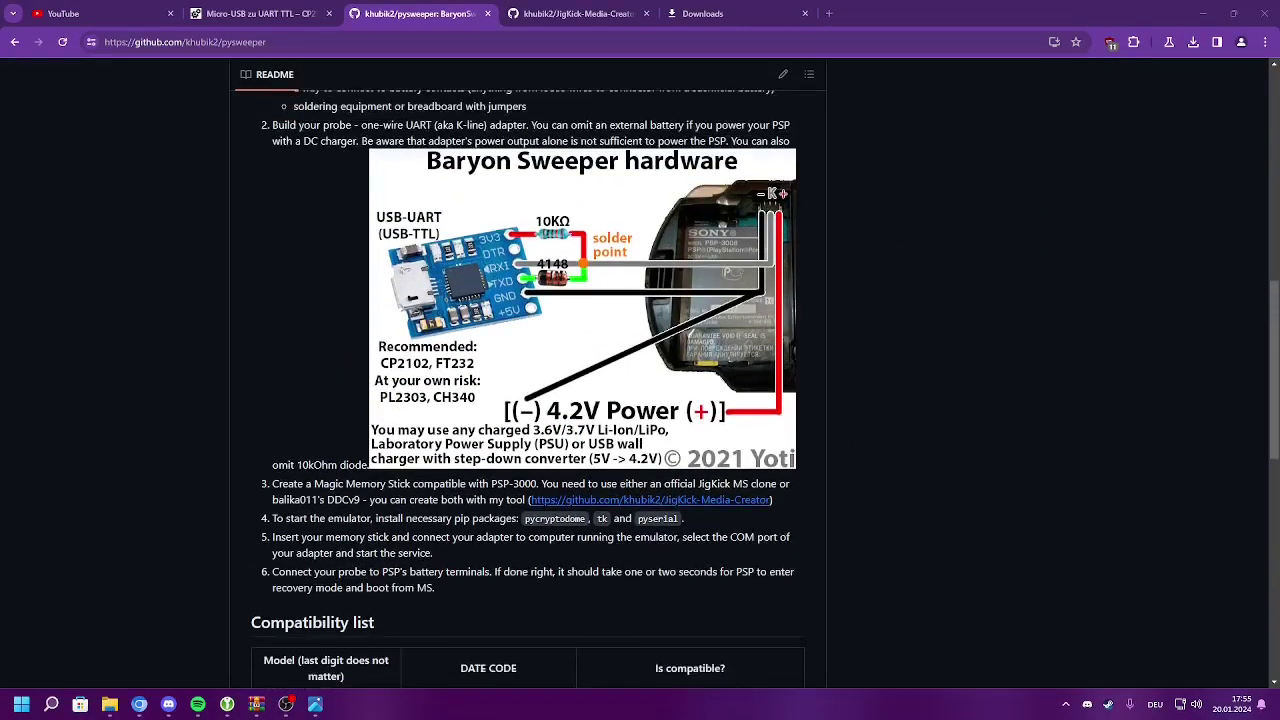
scroll(528, 390, down, 1)
scroll(528, 390, down, 1)
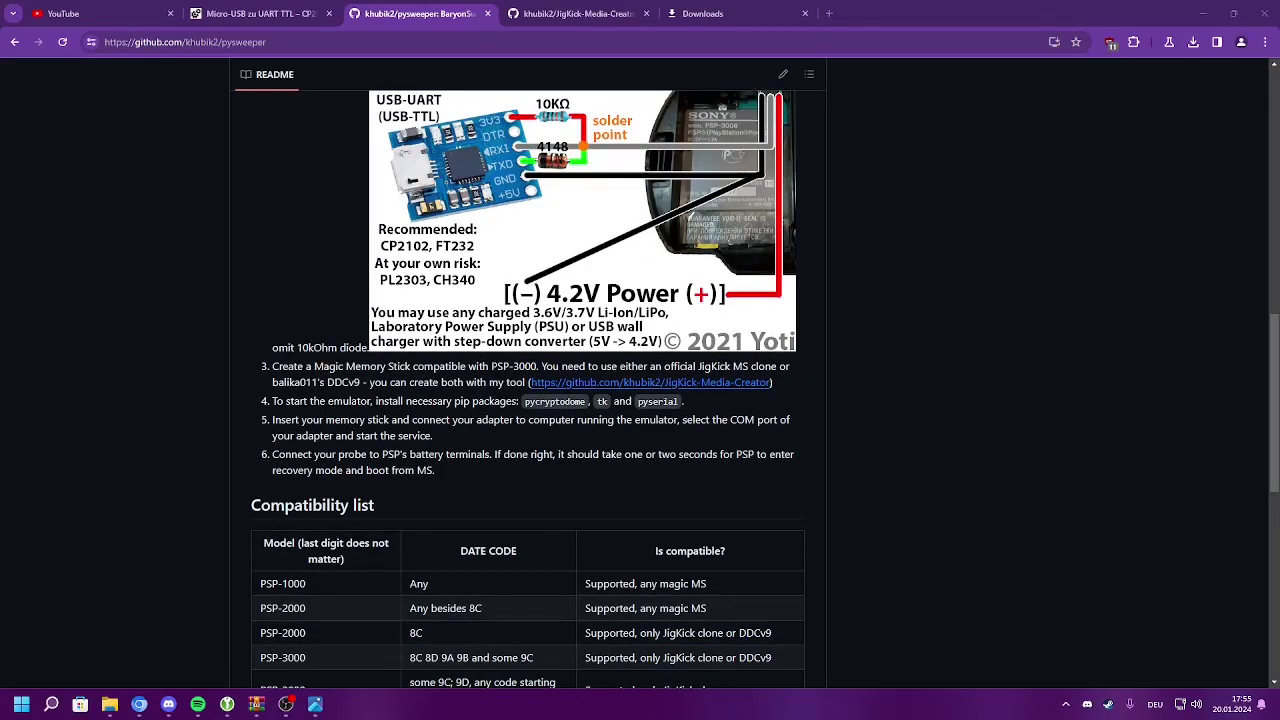
drag(374, 401, 546, 401)
click(546, 401)
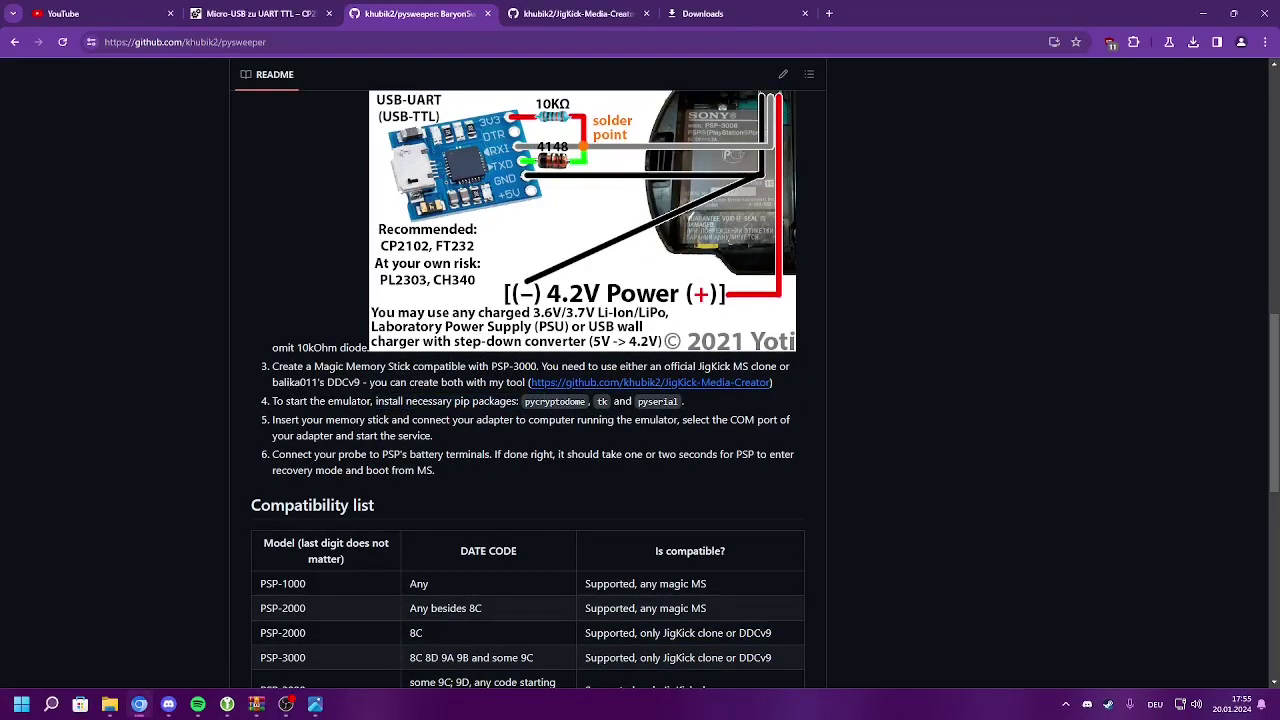
Step: Open a cmd console via Run, begin a pip install command, and move the window lower
key(super+r)
text(cmd)
key(Return)
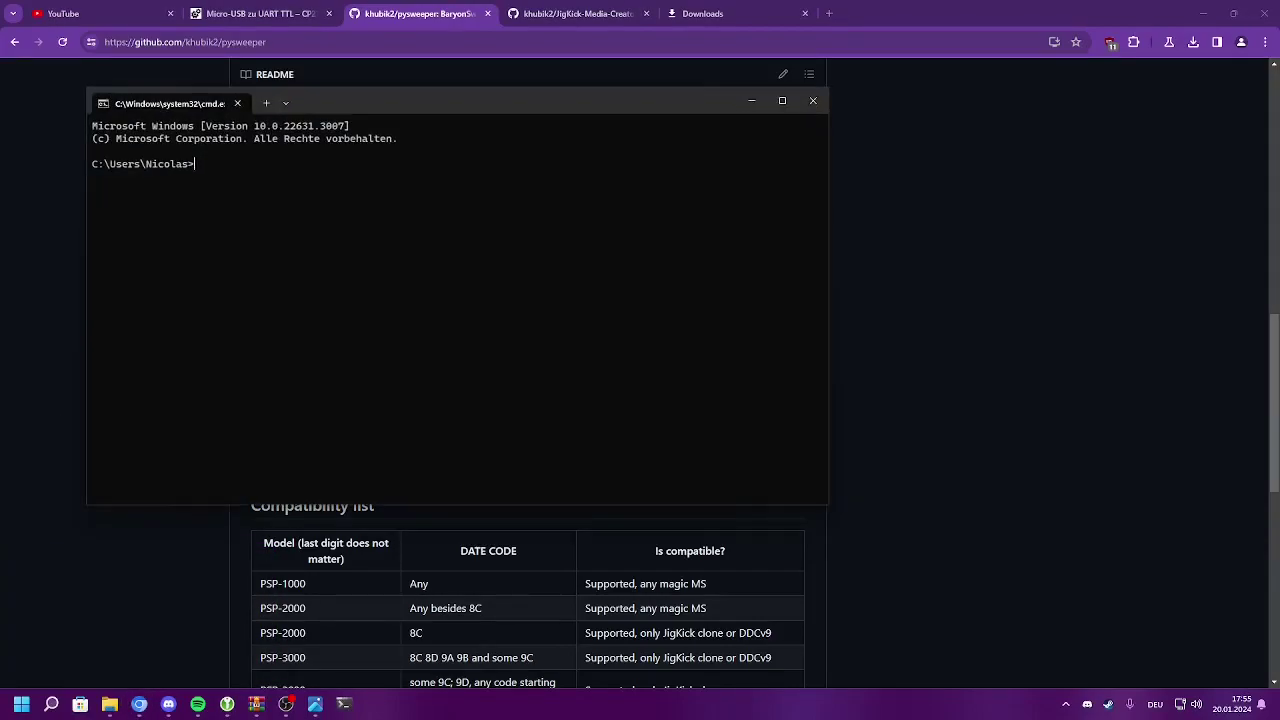
text(pip install)
drag(457, 103, 612, 453)
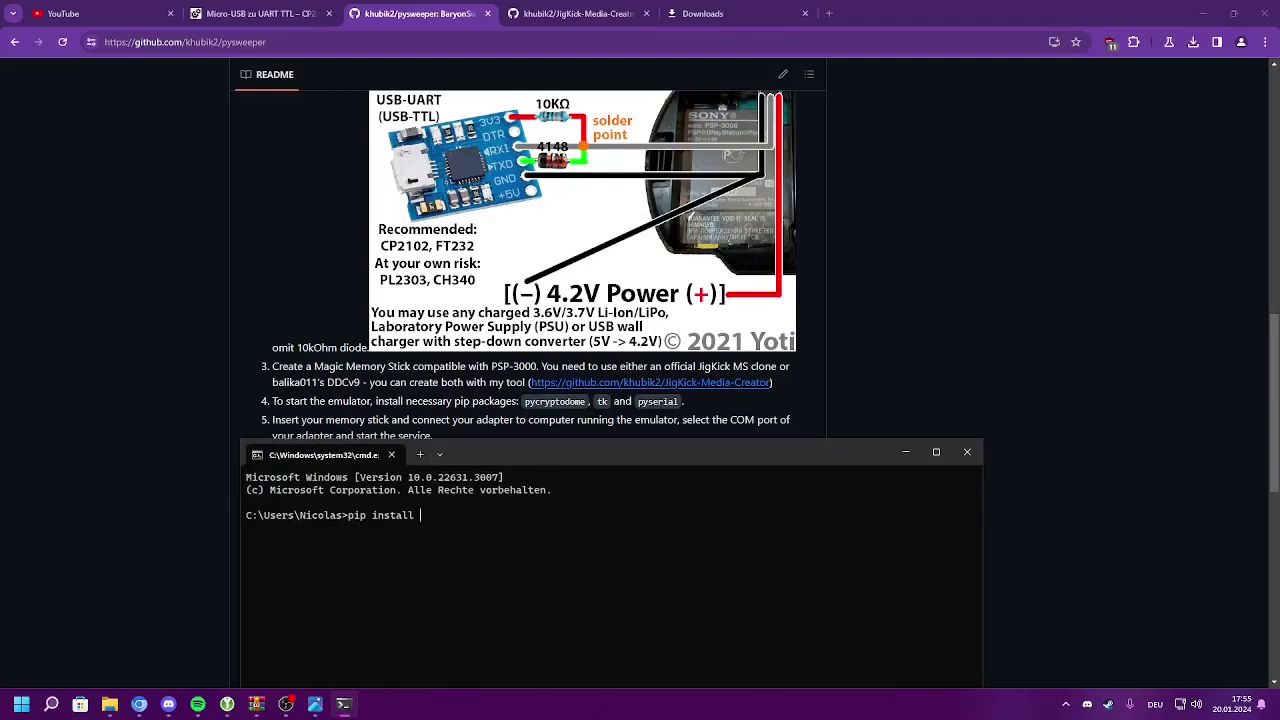
Step: Run 'pip install pyserial tk pycryptodome', then close the console and return to the stuff folder
text(pyserial)
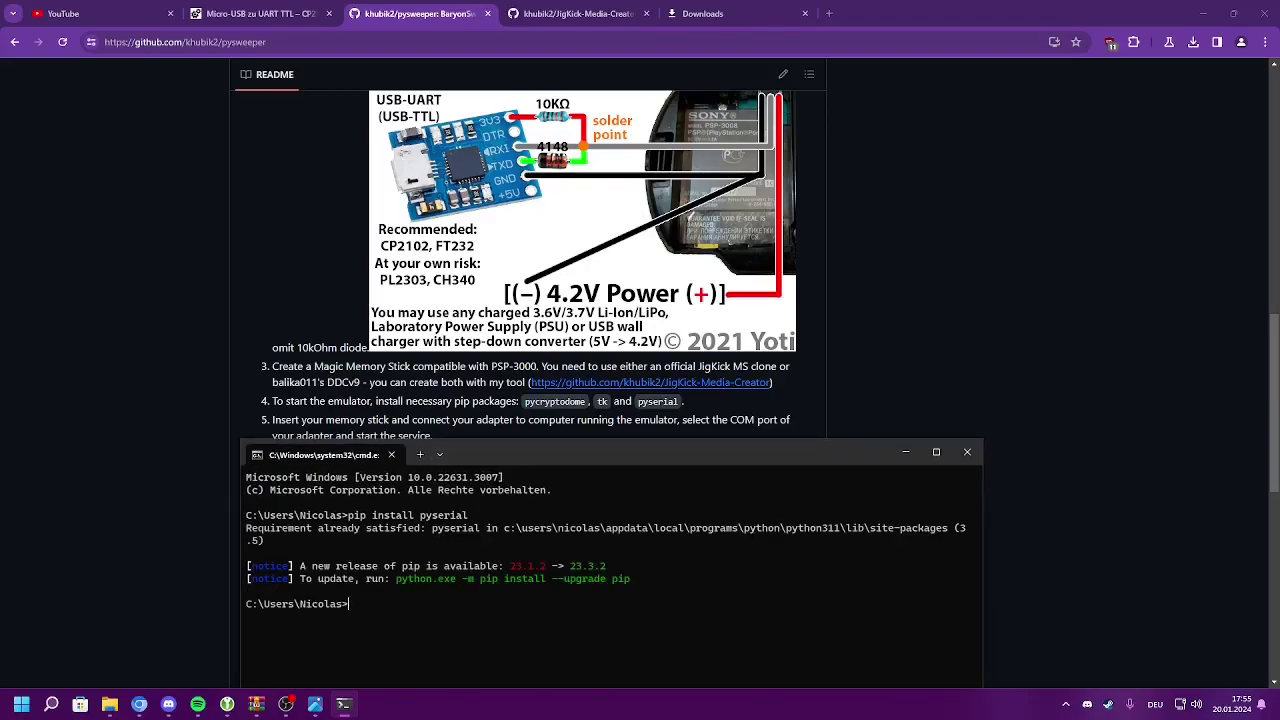
key(Up)
text(tk pycrp)
key(BackSpace)
text(yptodome)
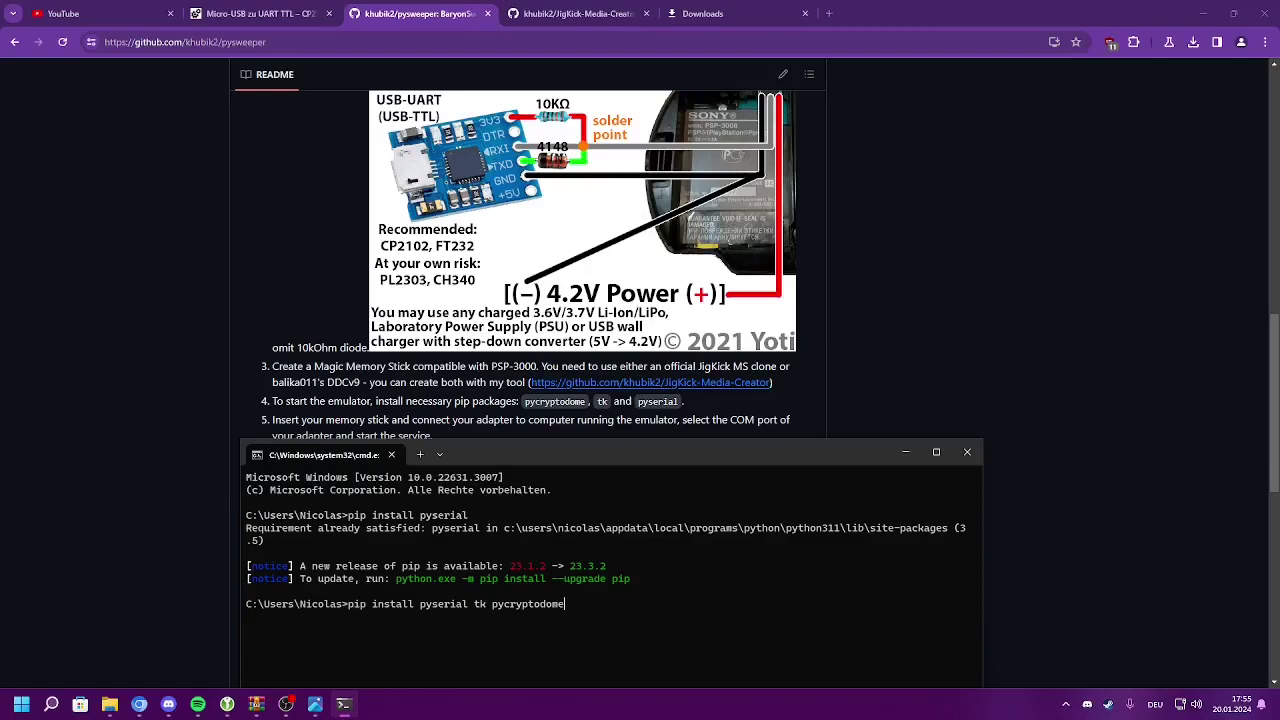
key(Return)
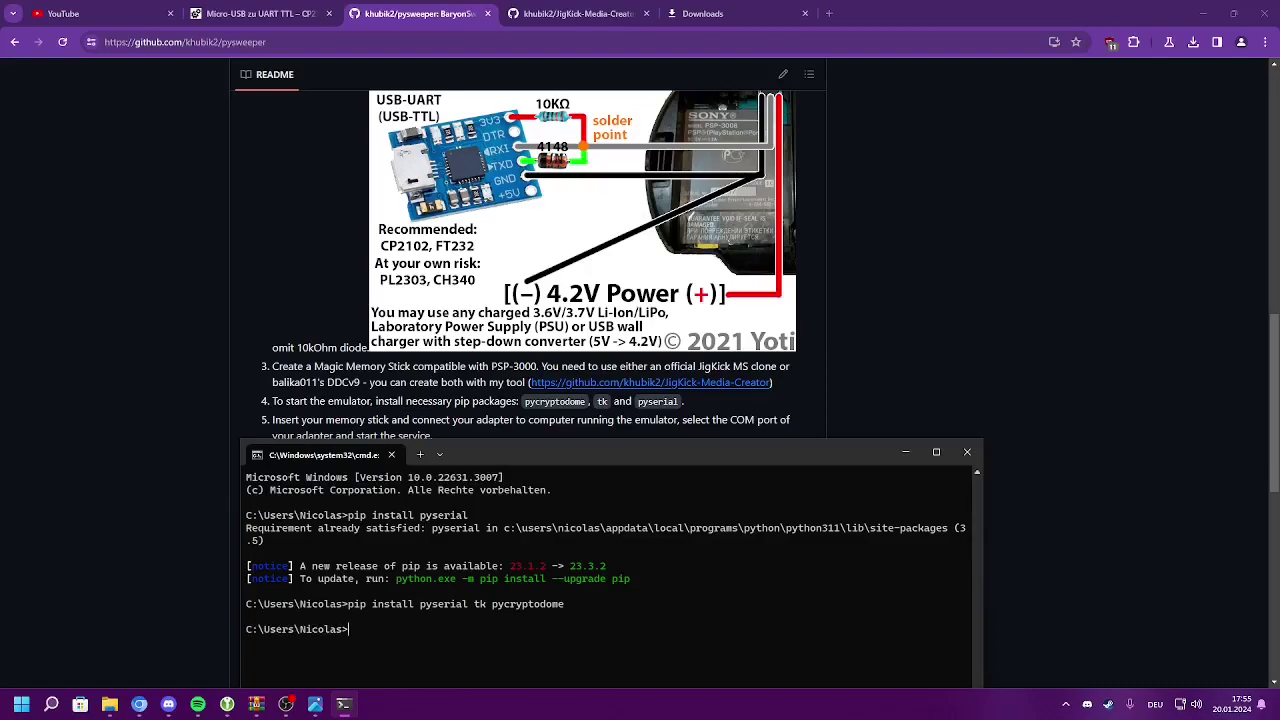
click(967, 452)
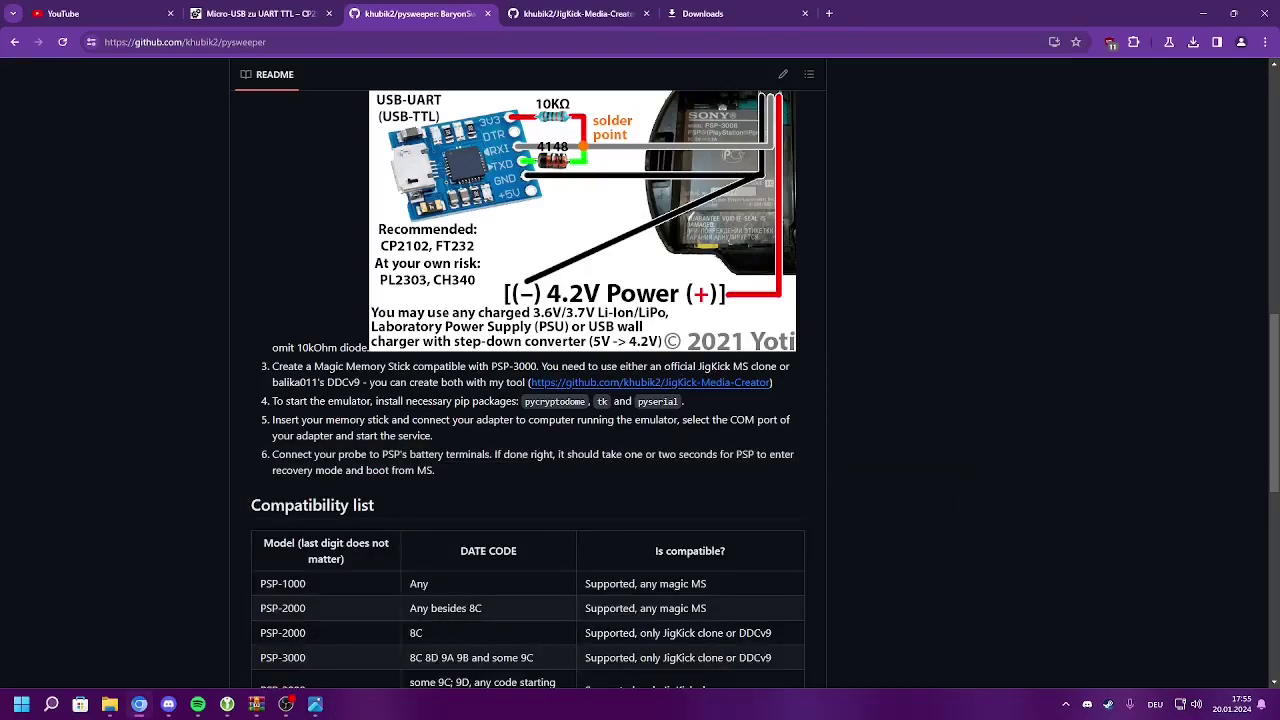
key(alt+Tab)
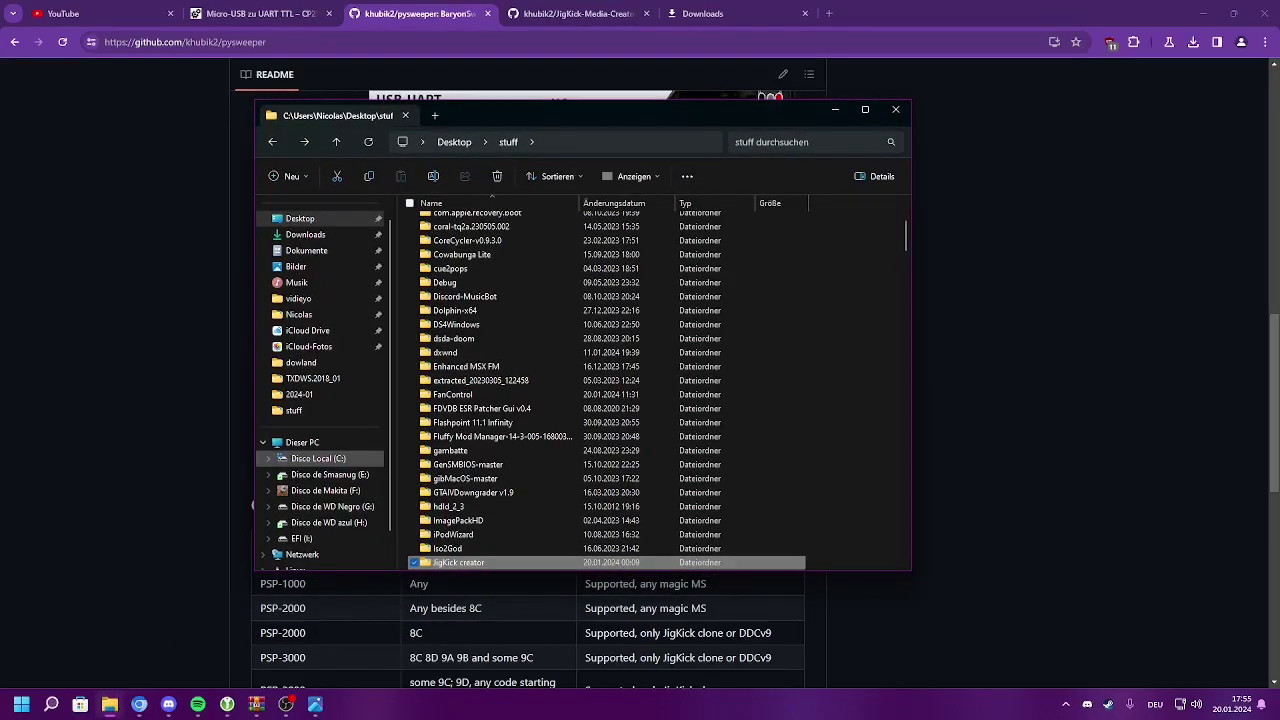
Step: Find Python 3.11 (64-bit) under Alle Apps and choose Mehr > Dateispeicherort öffnen
click(21, 704)
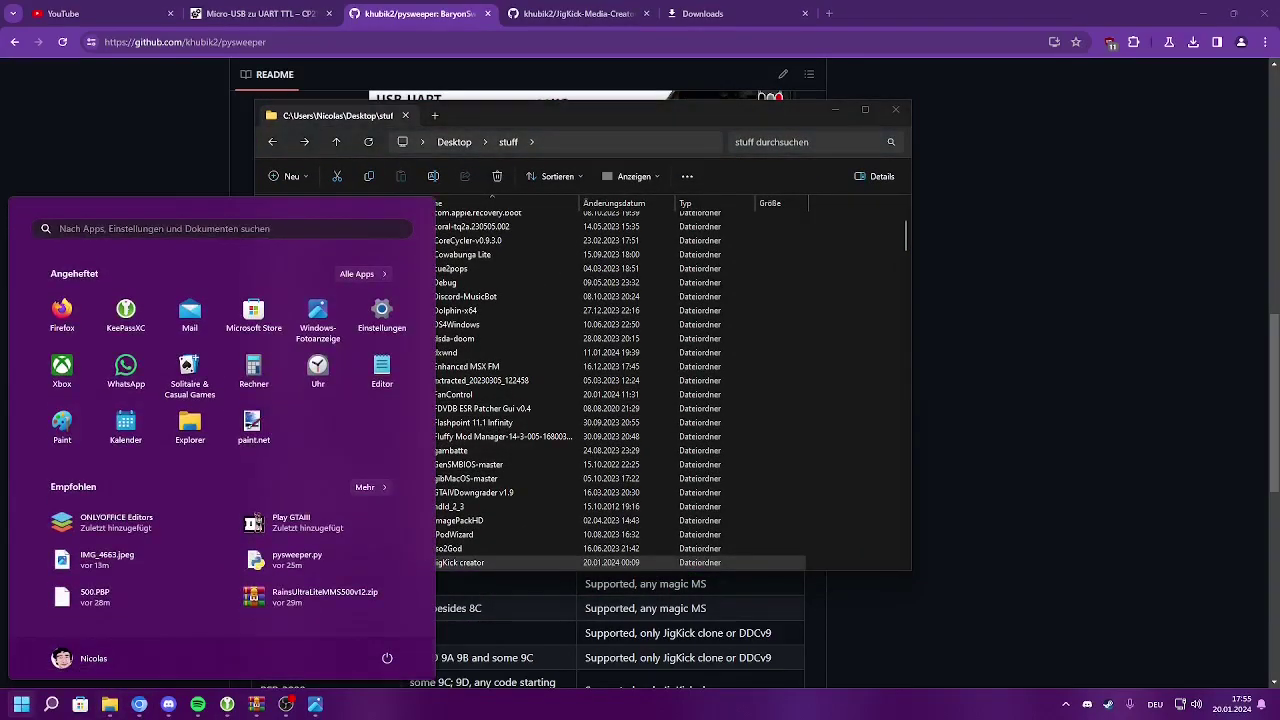
click(349, 273)
scroll(220, 450, down, 10)
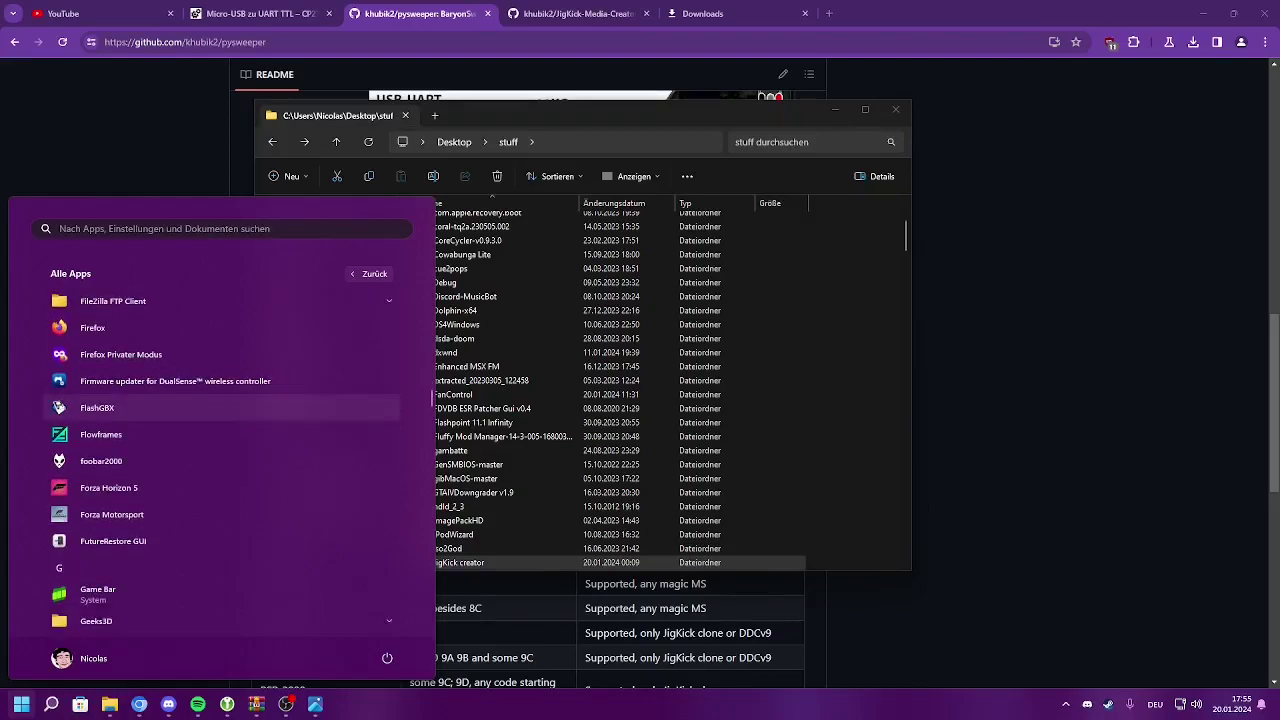
scroll(220, 422, down, 10)
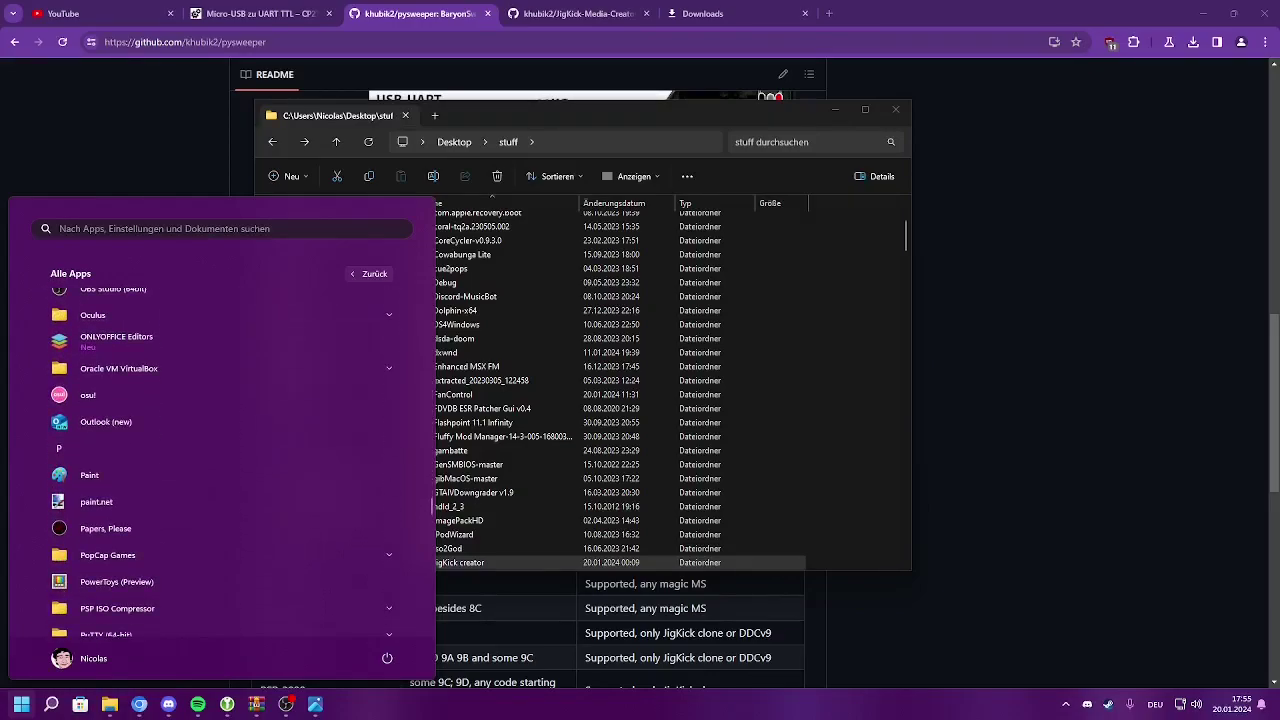
scroll(220, 430, down, 3)
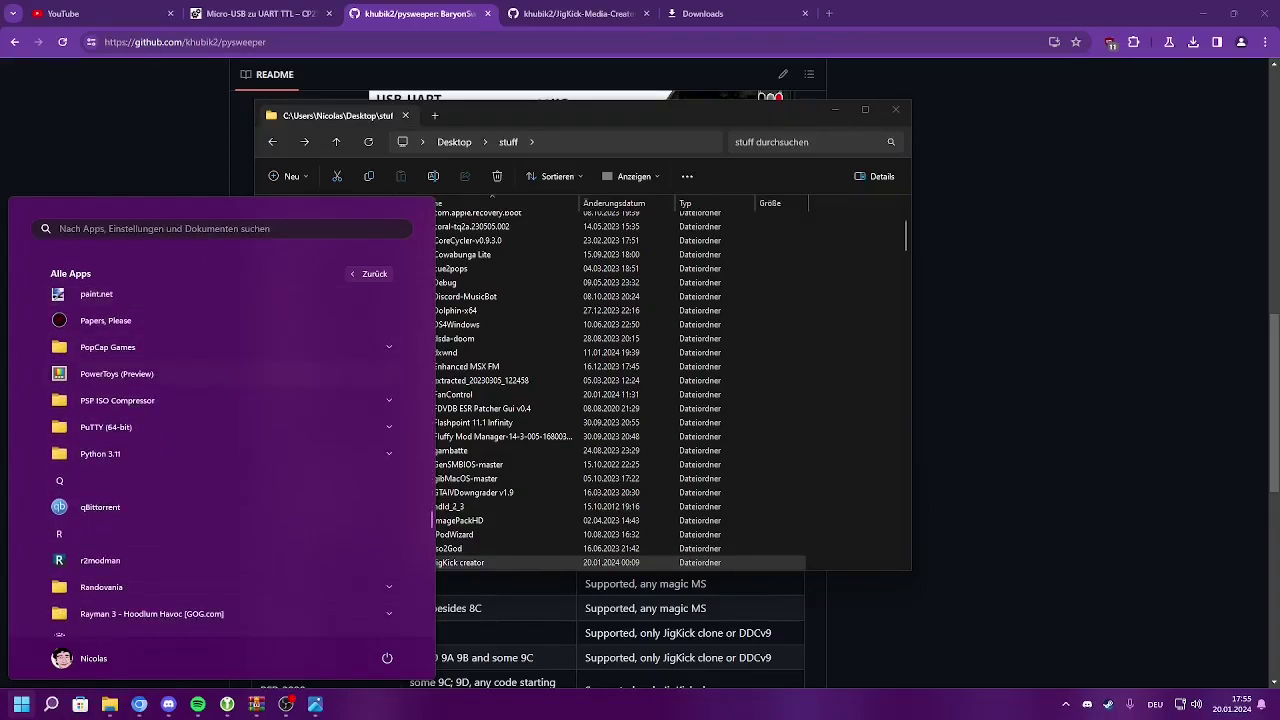
click(220, 453)
right_click(100, 462)
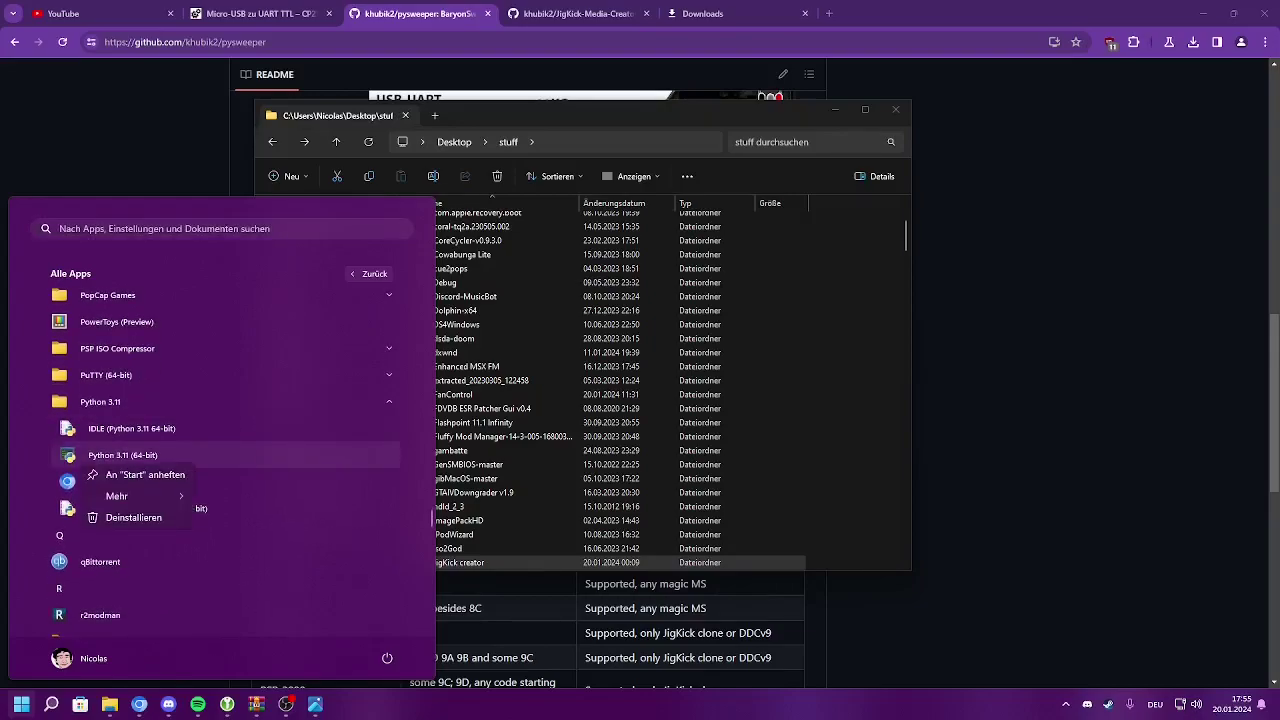
mouse_move(150, 496)
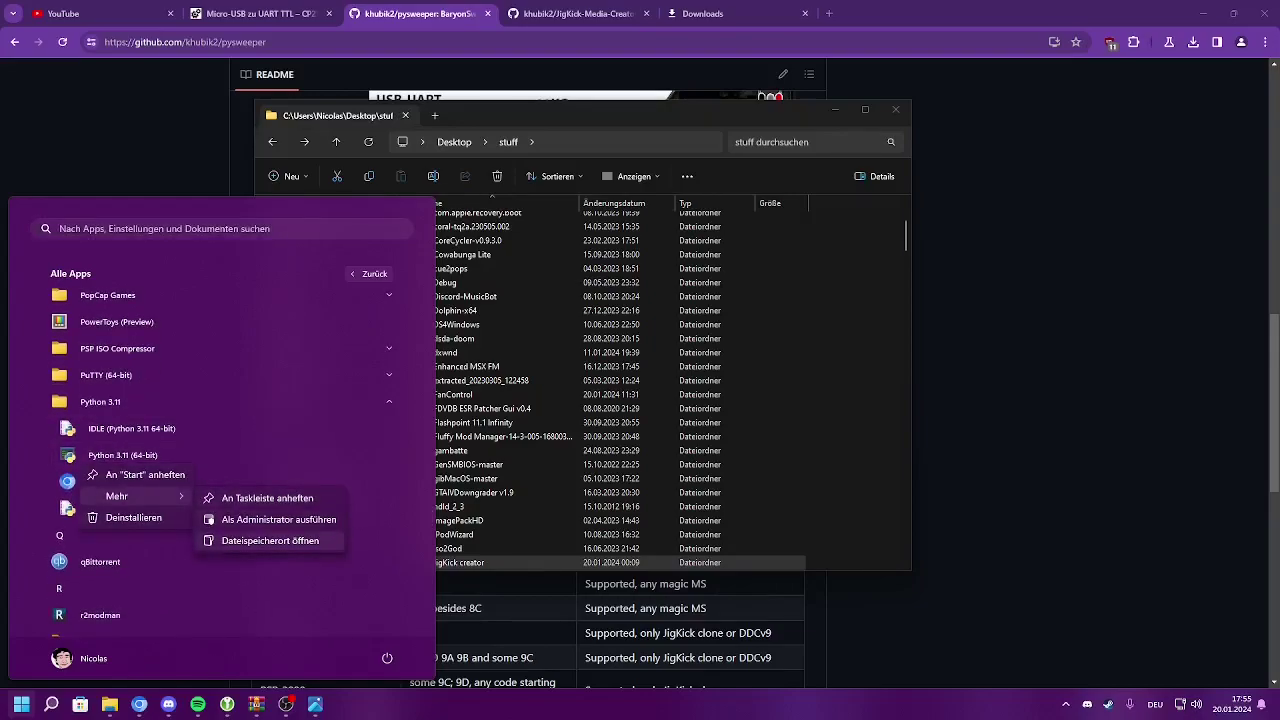
click(268, 540)
Step: Open the Python311 install folder from the shortcut and peek into tcl\tcl8.6
right_click(470, 257)
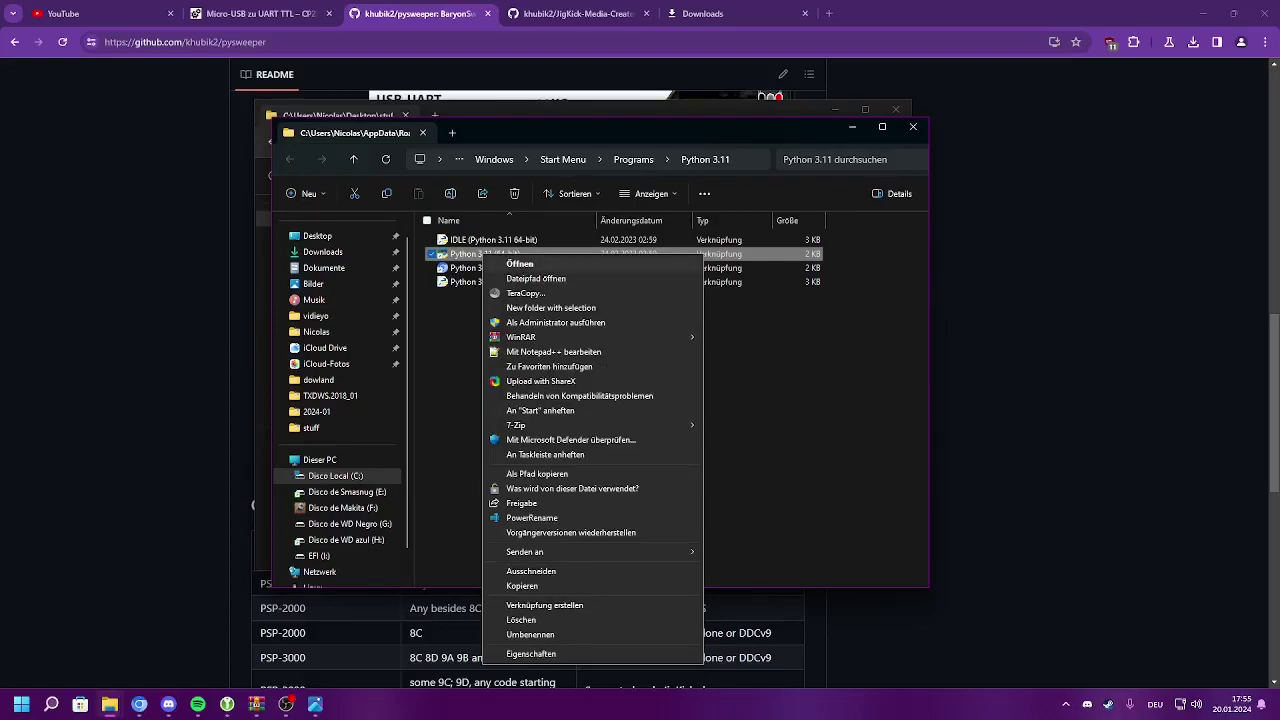
click(536, 278)
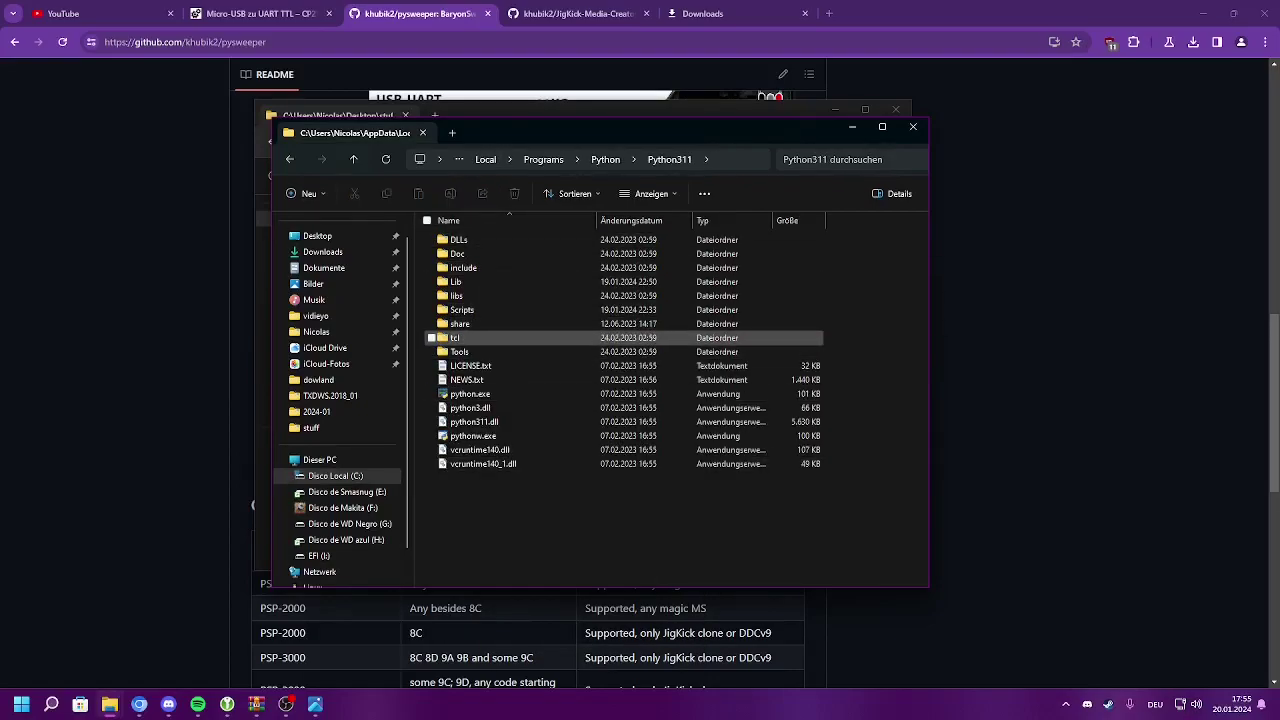
double_click(456, 338)
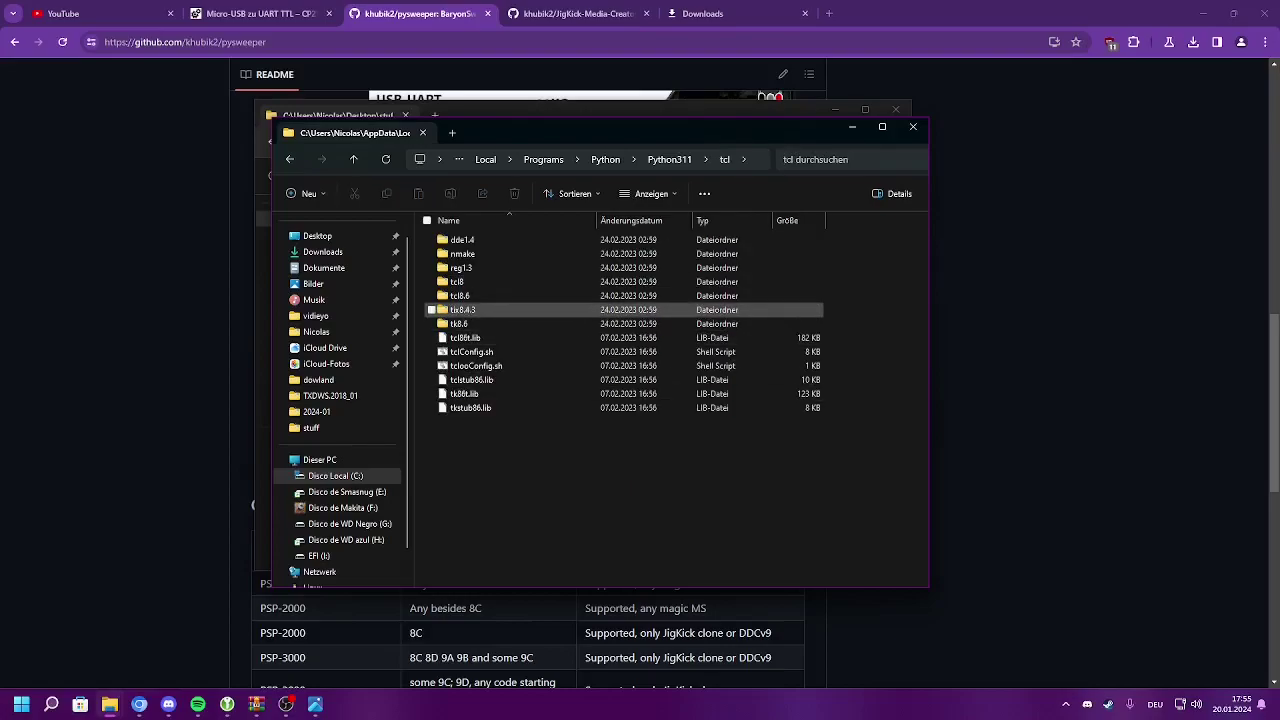
click(459, 296)
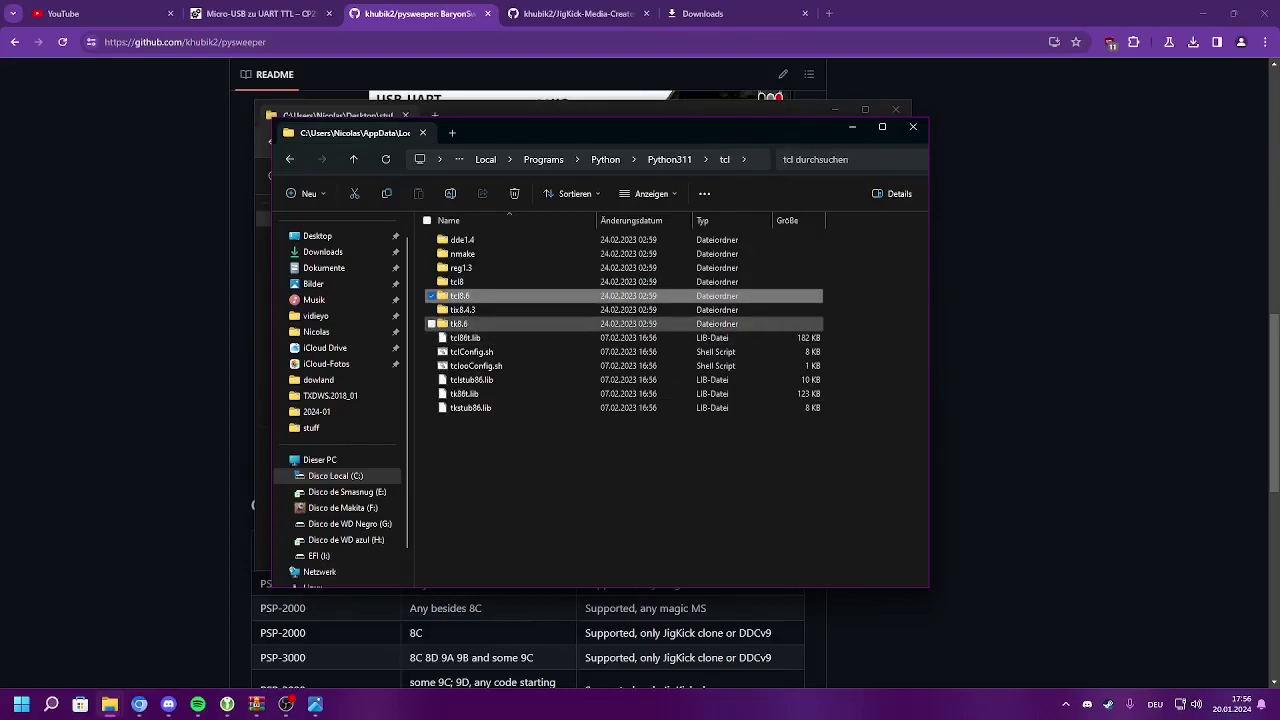
click(289, 159)
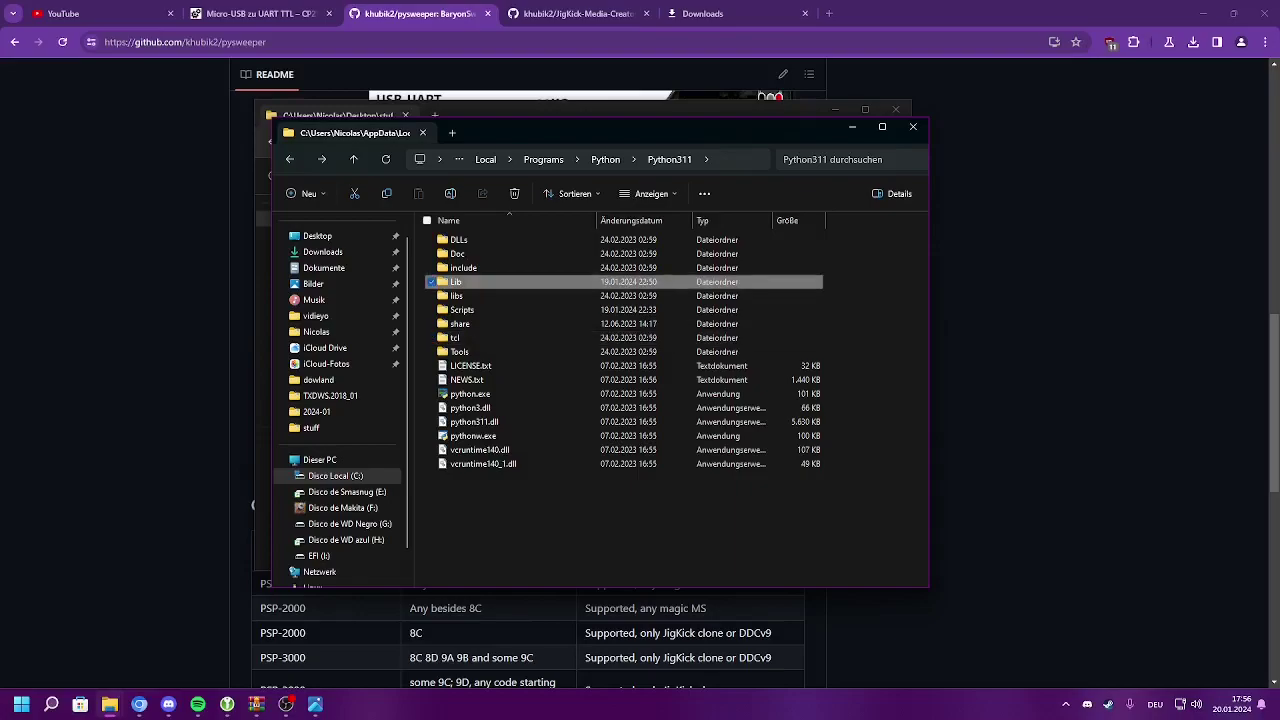
Step: Browse the Lib folder, then close the Python311 window, leaving the stuff folder open
double_click(456, 282)
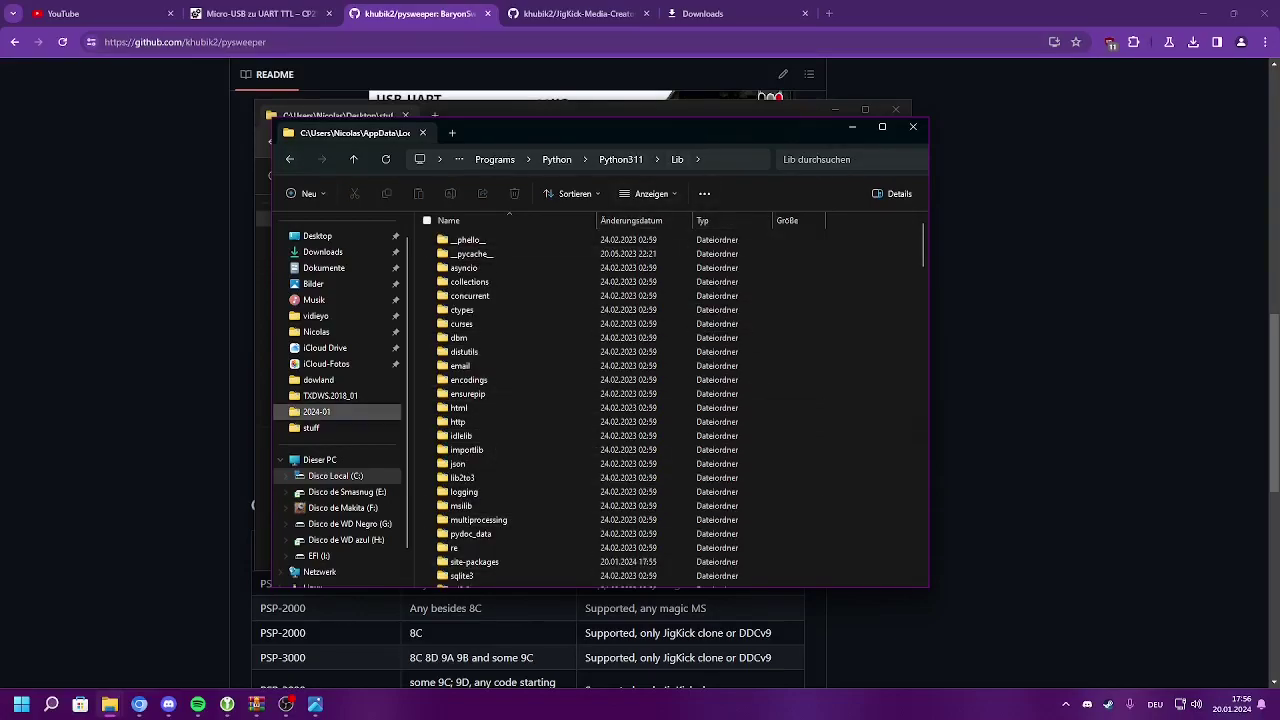
click(289, 159)
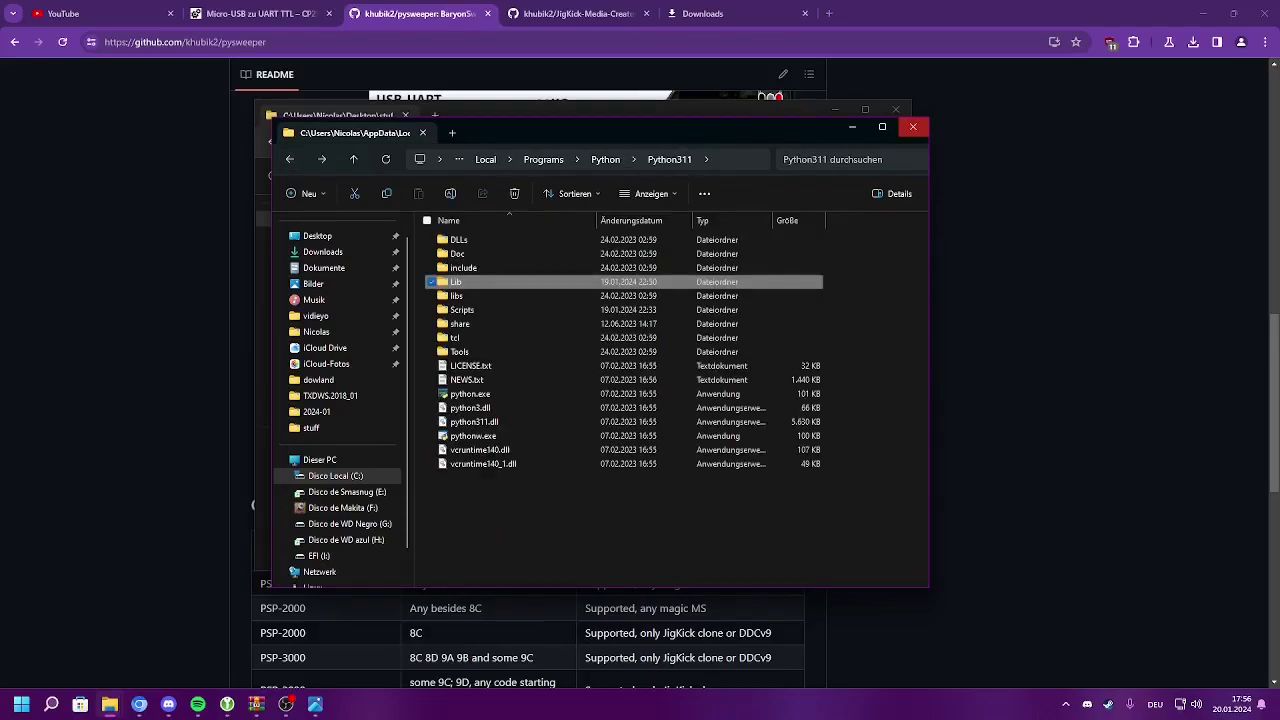
click(913, 126)
scroll(500, 450, down, 5)
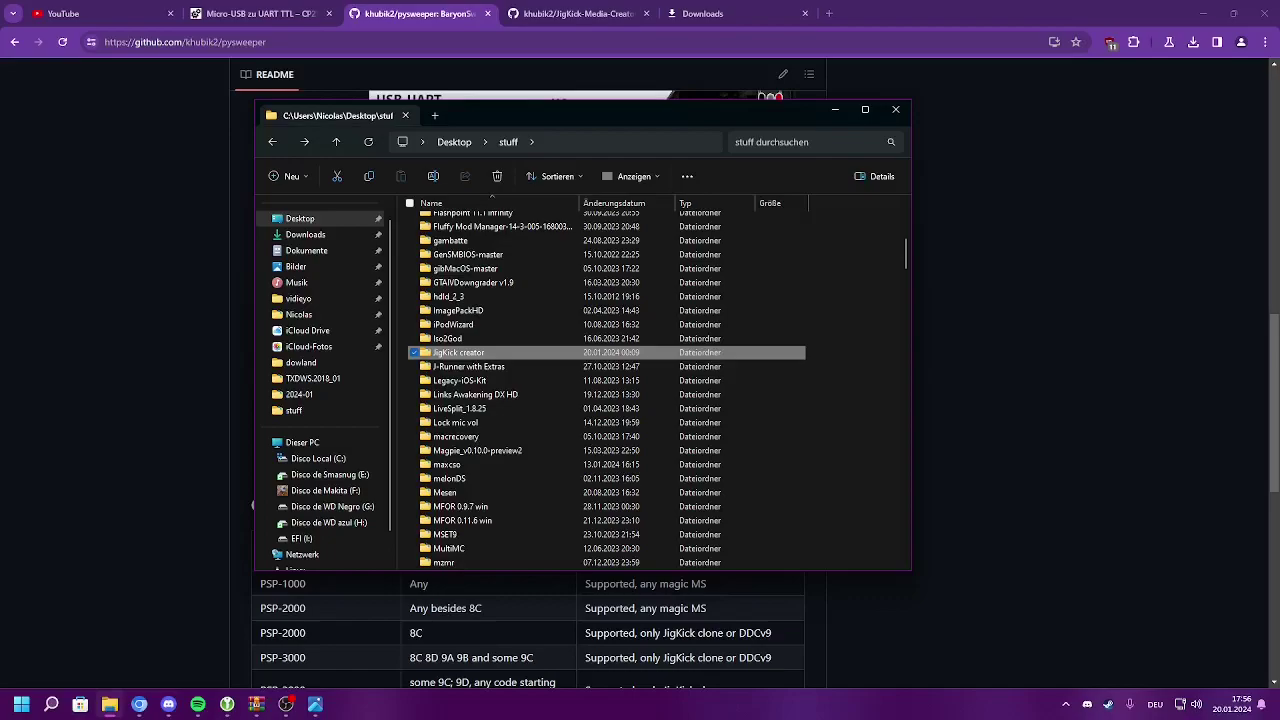
Step: Minimize Chrome and the stuff folder window so the bare desktop wallpaper shows
click(1203, 13)
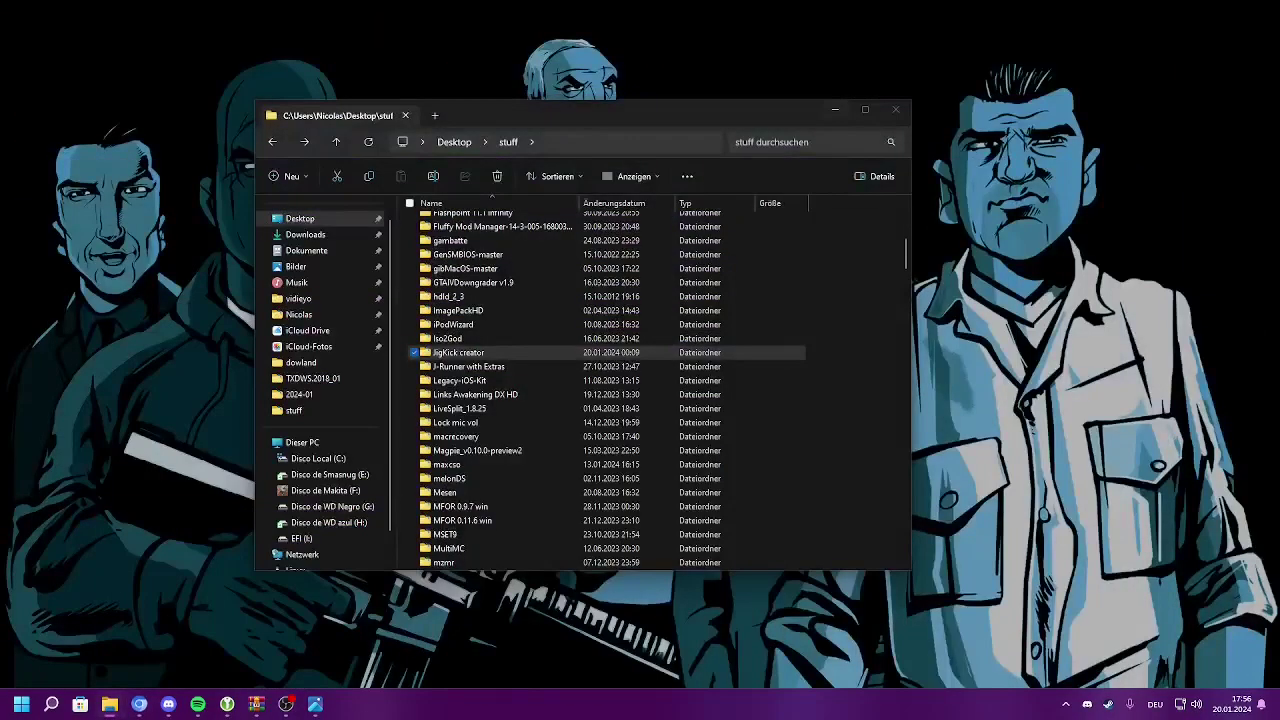
click(834, 109)
mouse_move(286, 704)
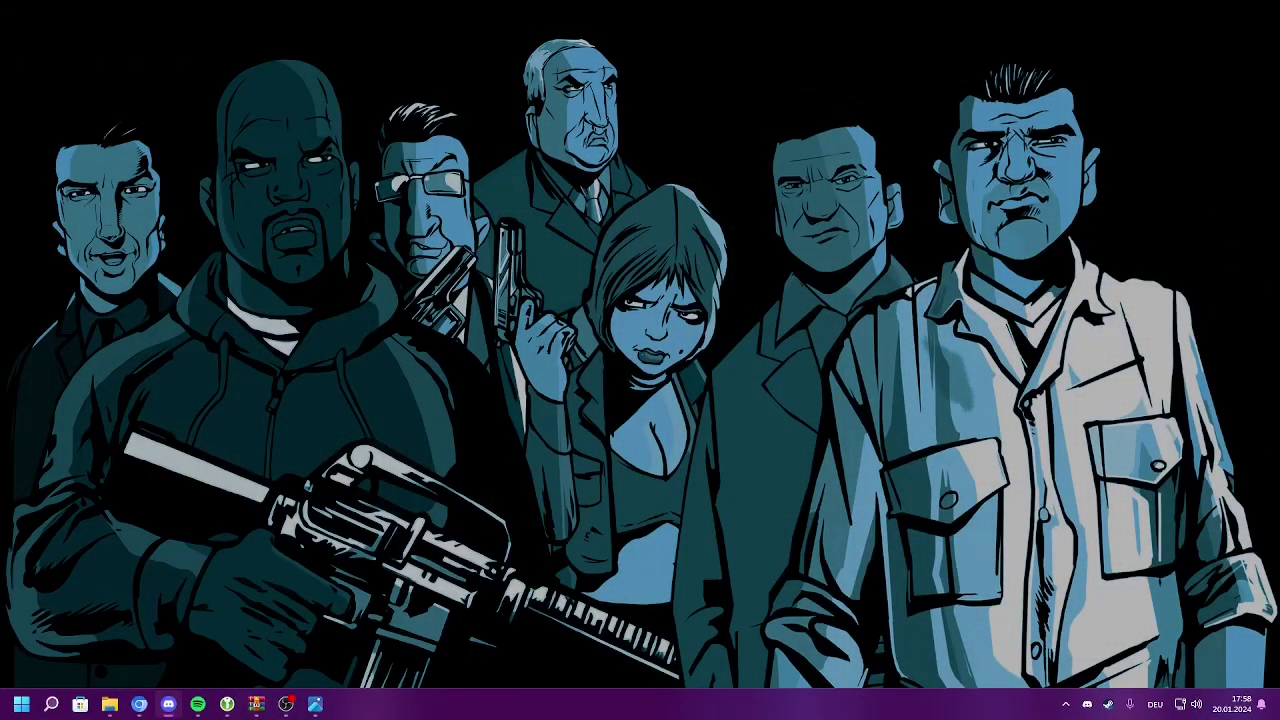
Step: Run devmgmt.msc and locate the Silicon Labs CP210x UART bridge on COM6 under Ports
key(super+r)
text(dx)
key(Down)
key(Return)
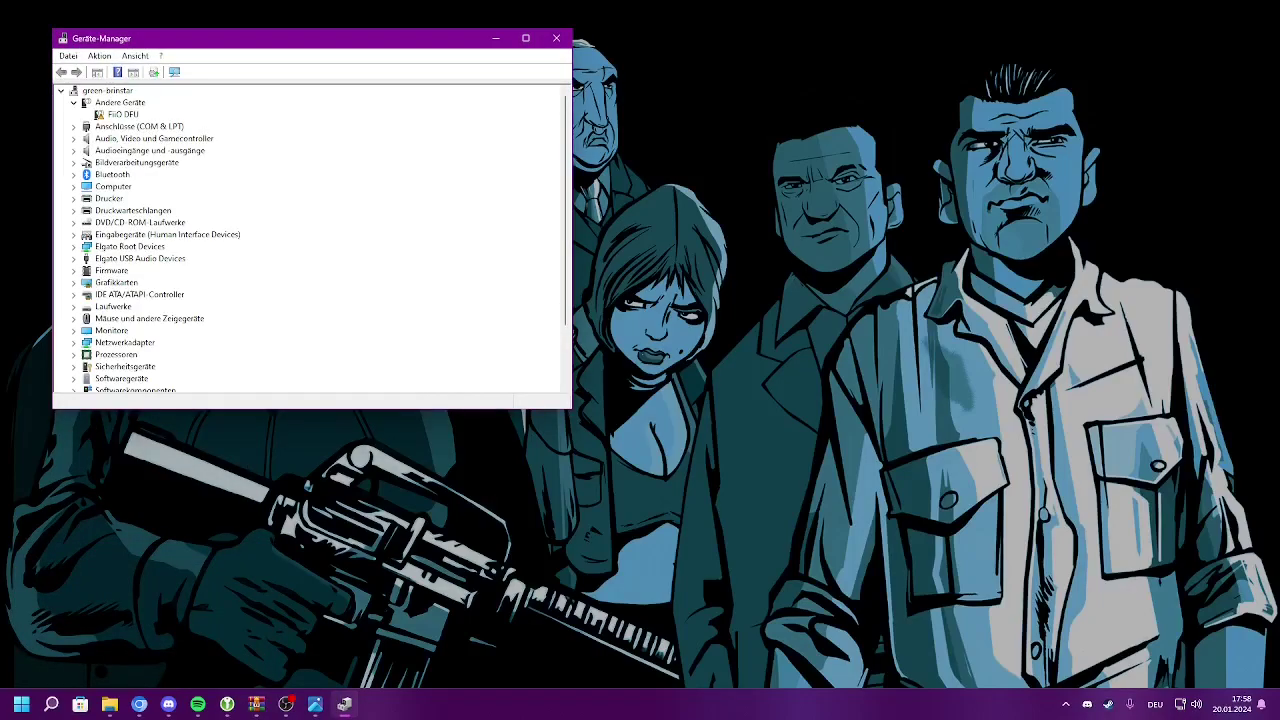
click(73, 126)
click(190, 150)
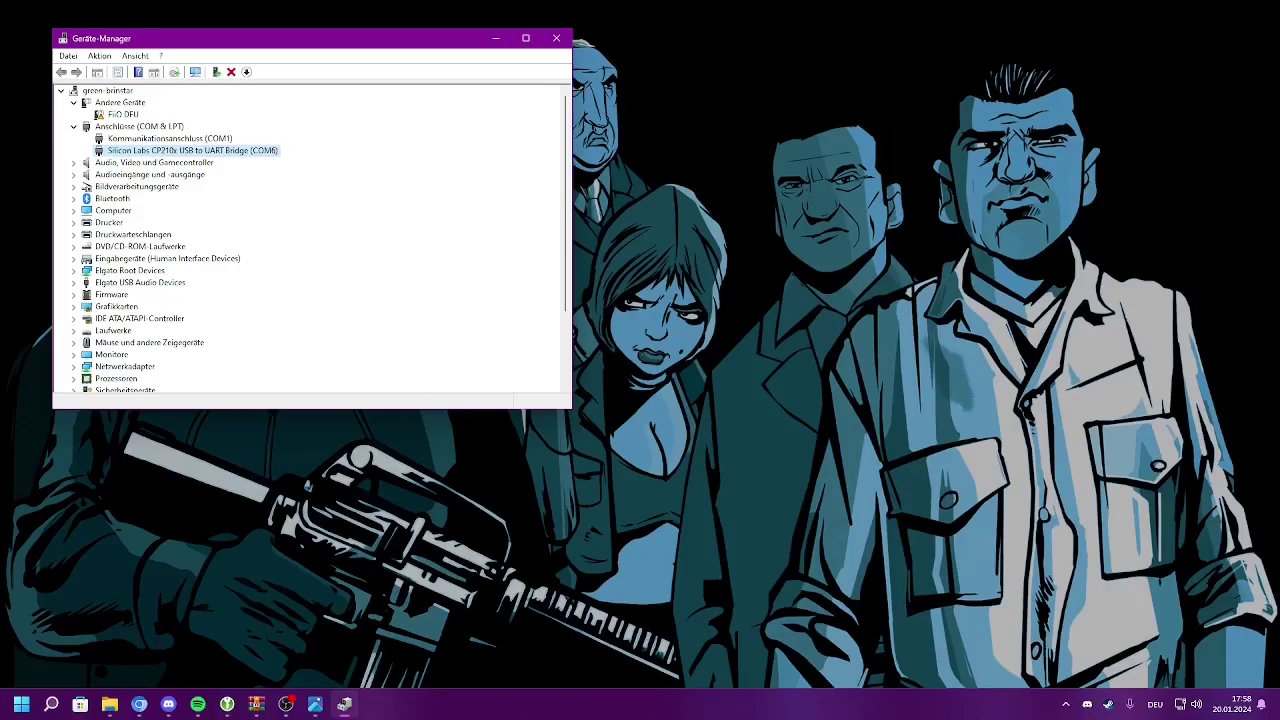
Step: Close Device Manager and run pysweeper.py from the stuff folder
click(556, 38)
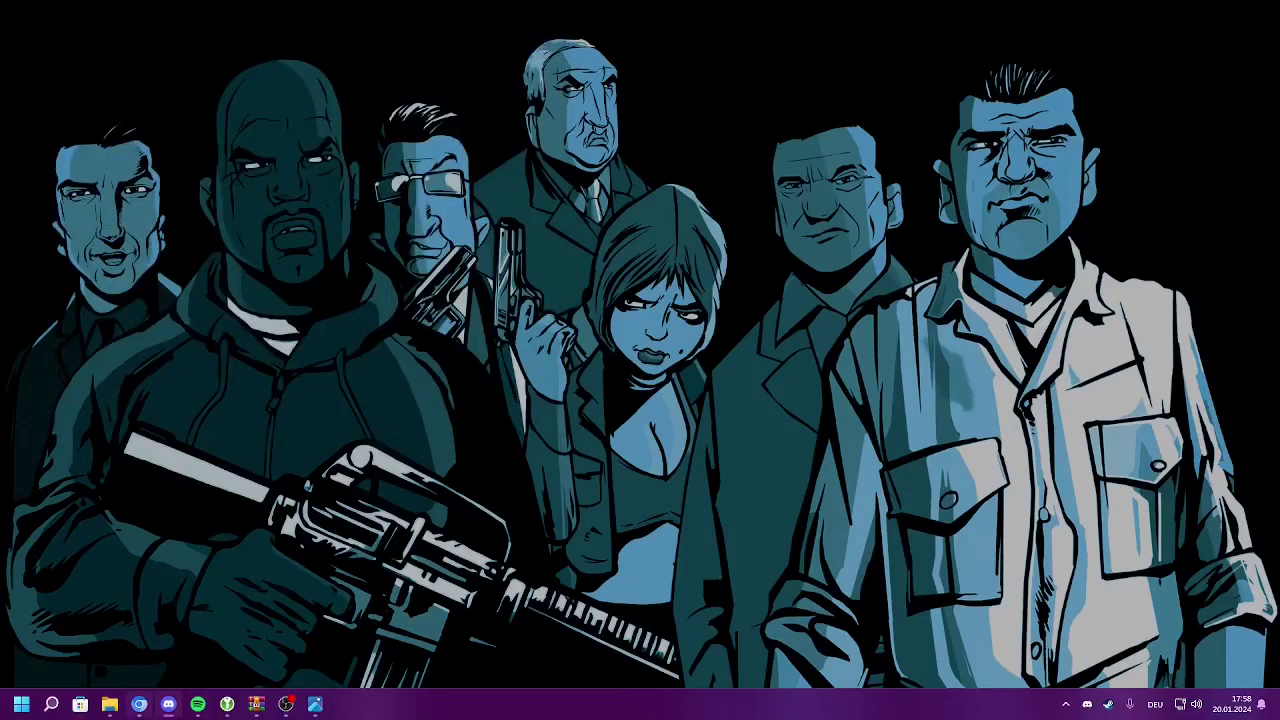
click(109, 704)
scroll(600, 405, down, 15)
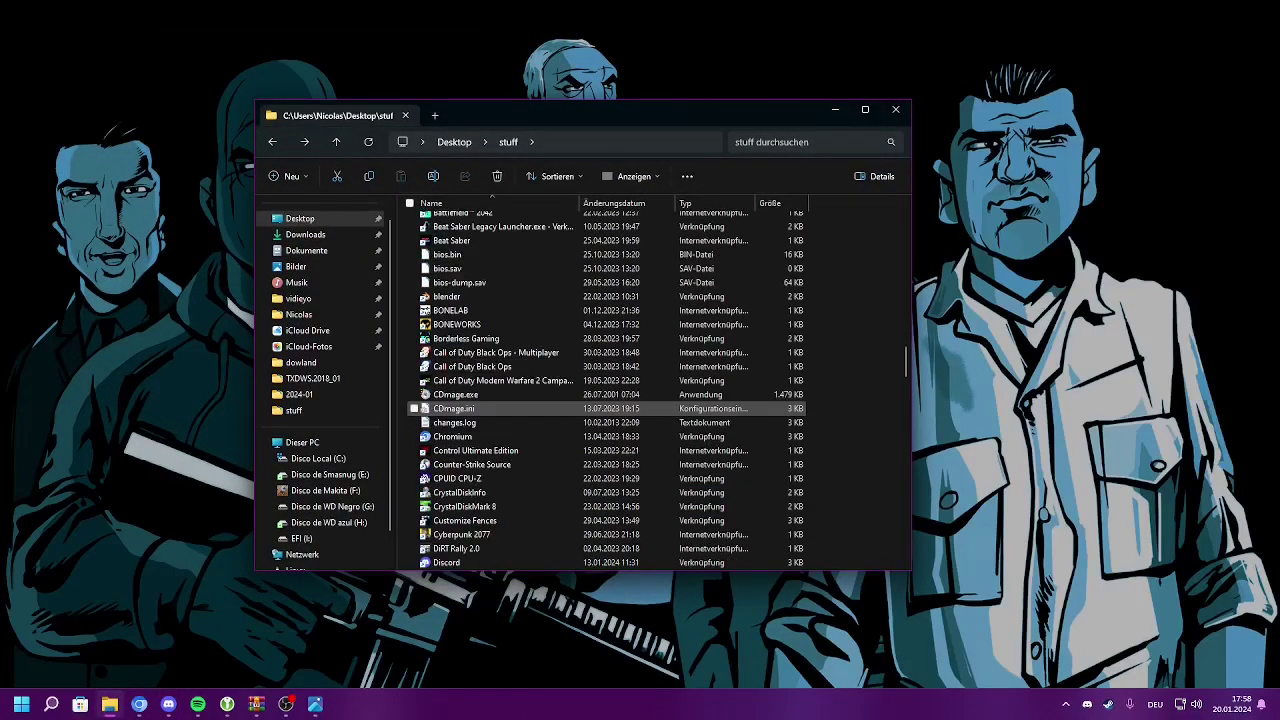
scroll(600, 408, down, 20)
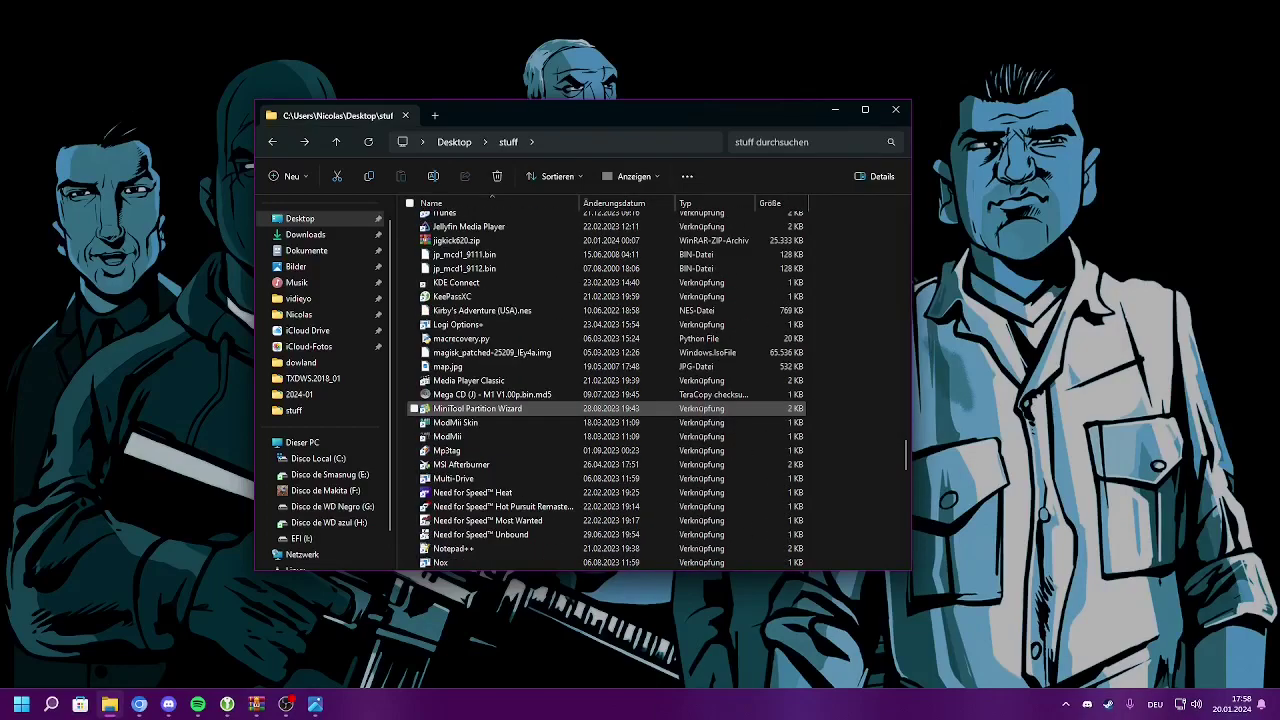
scroll(600, 408, down, 6)
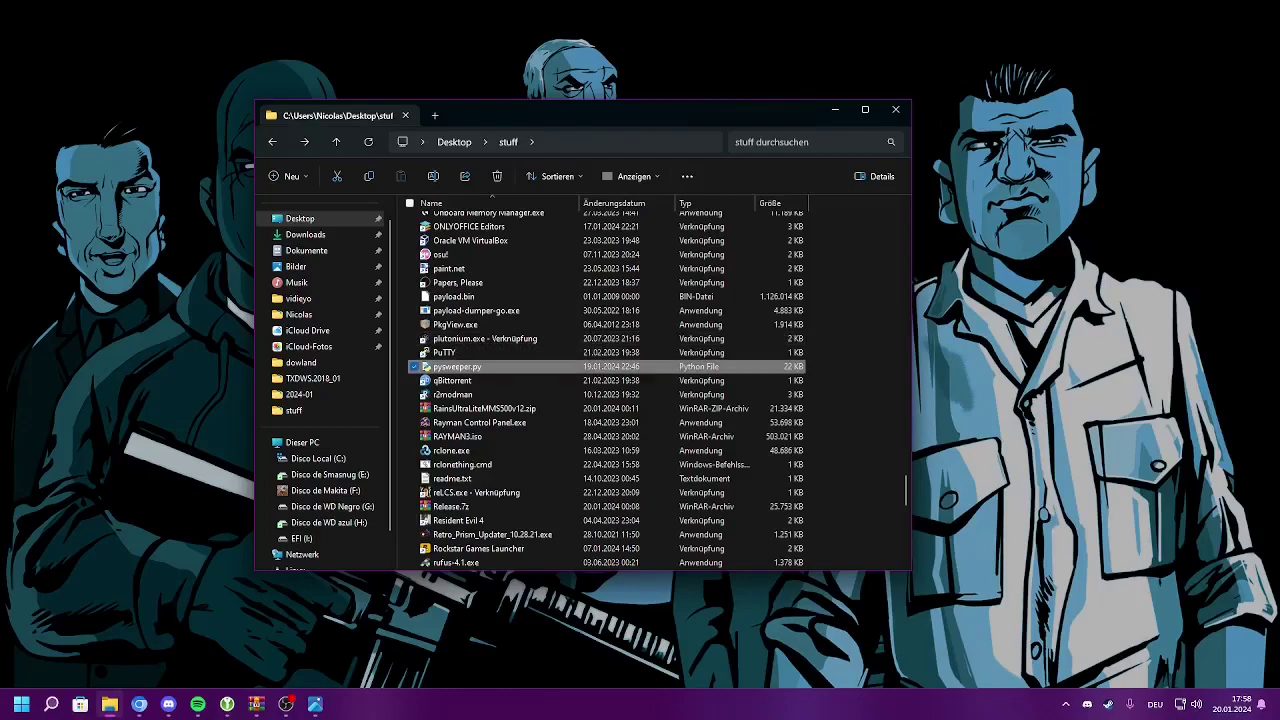
double_click(460, 366)
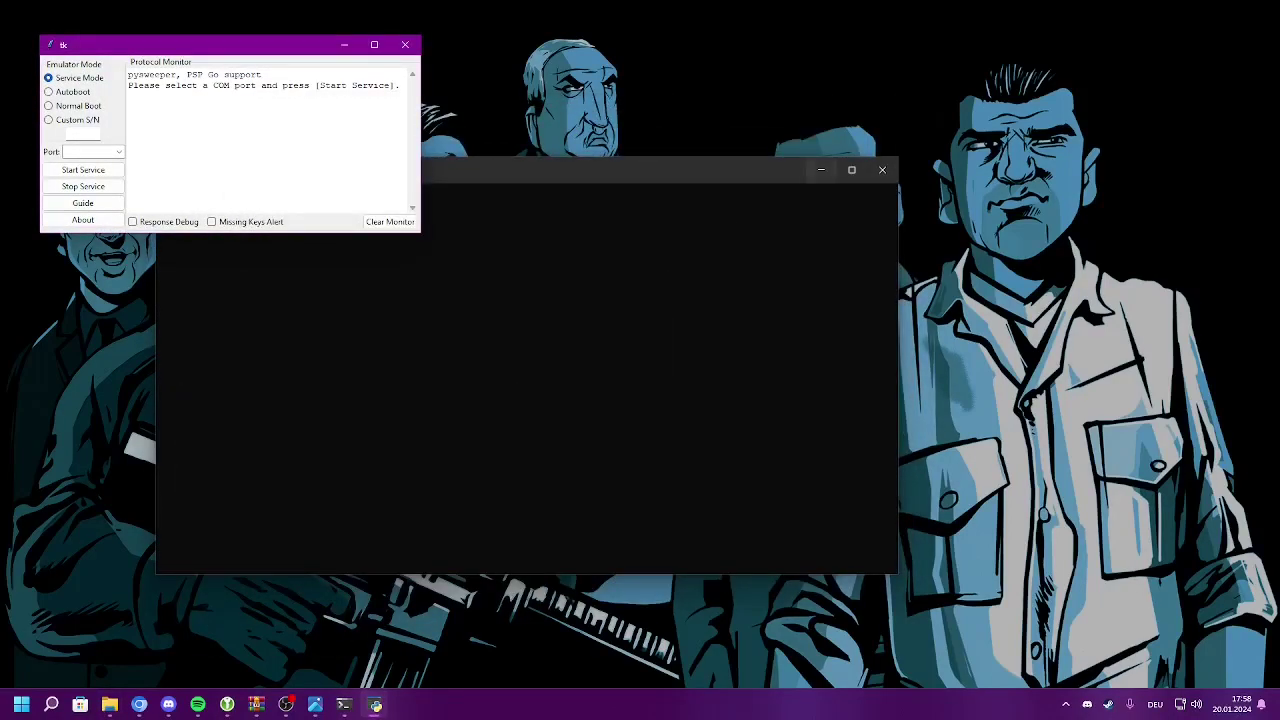
Step: Centre the pysweeper window, choose COM6 as the port, and start Service Mode emulation
click(821, 170)
drag(200, 44, 392, 187)
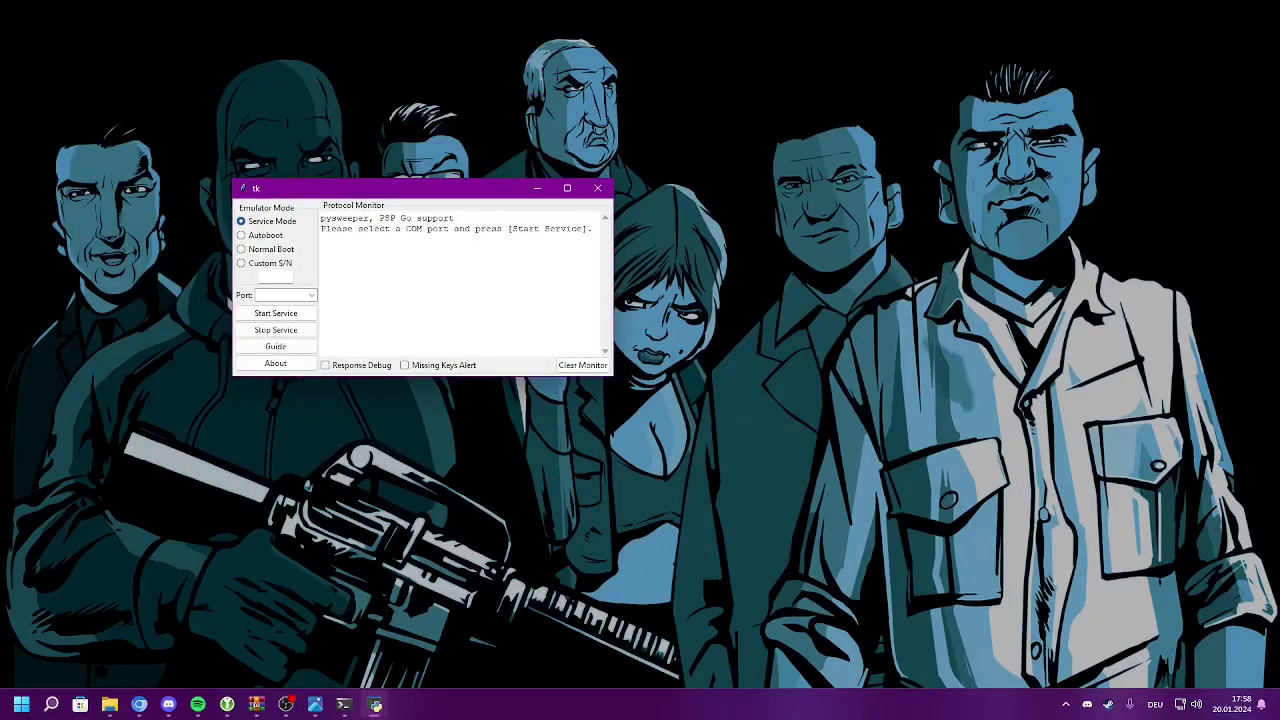
click(311, 295)
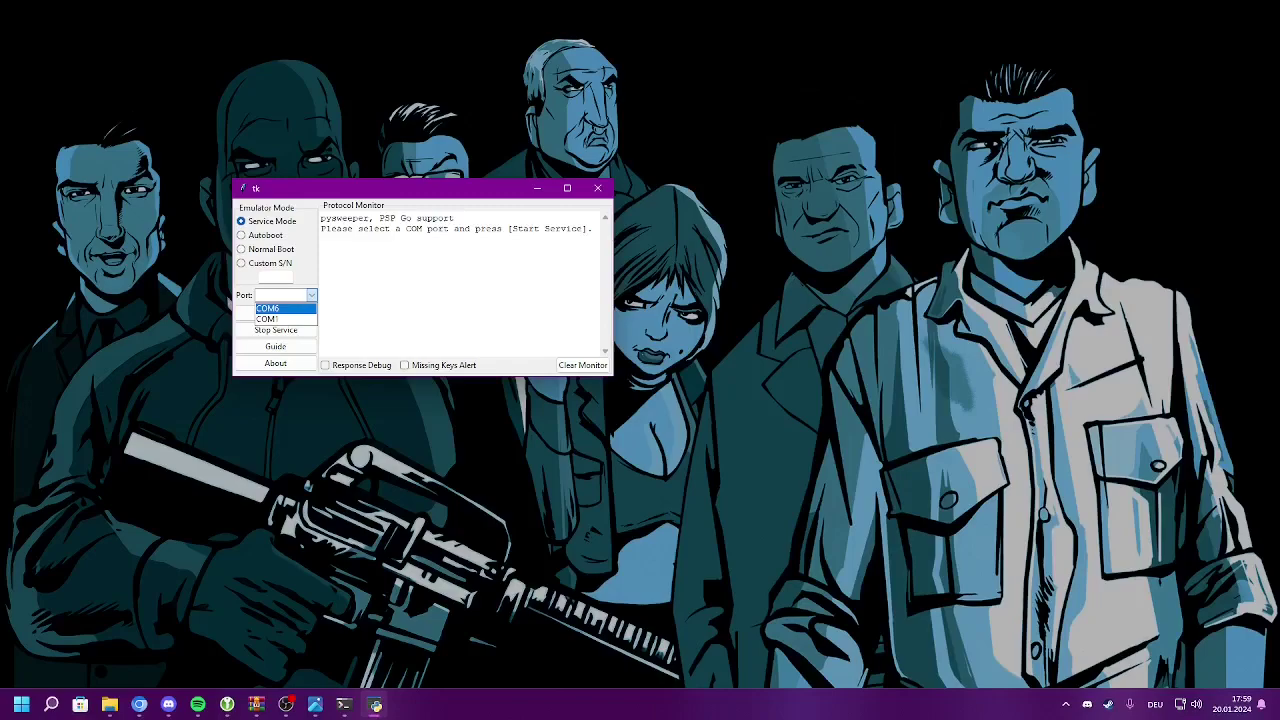
key(Down)
key(Up)
key(Return)
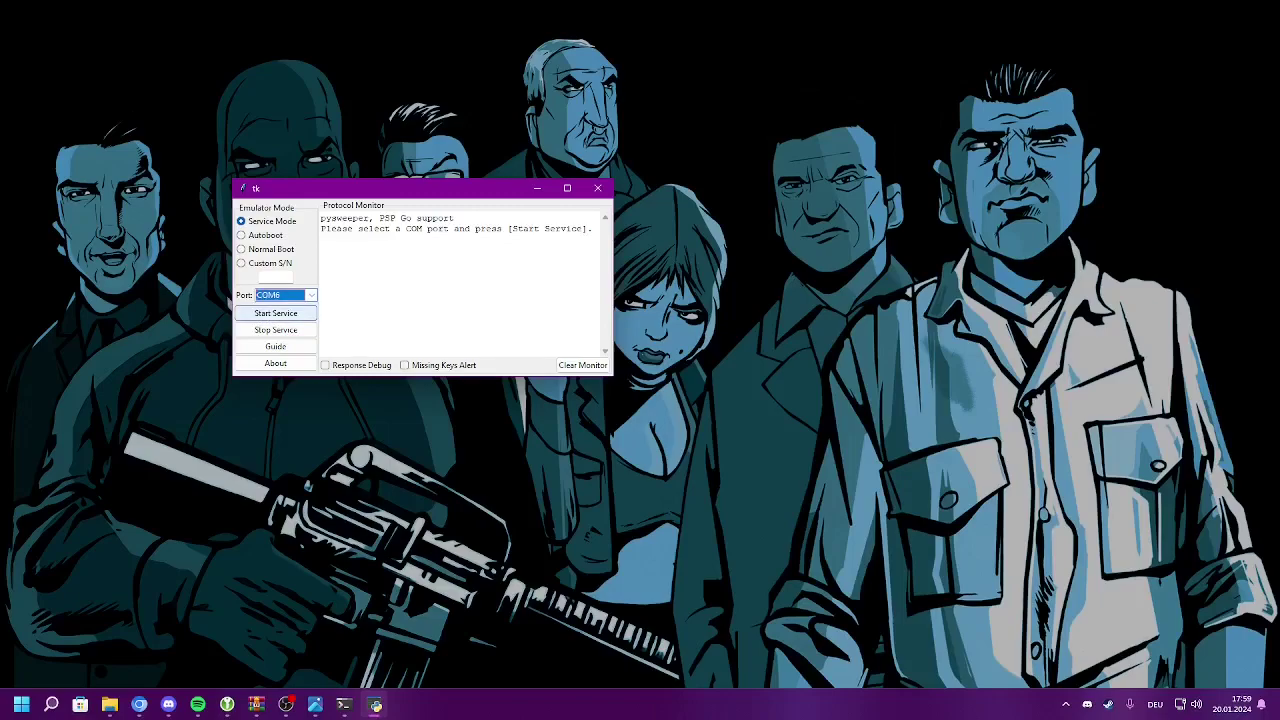
key(Tab)
key(space)
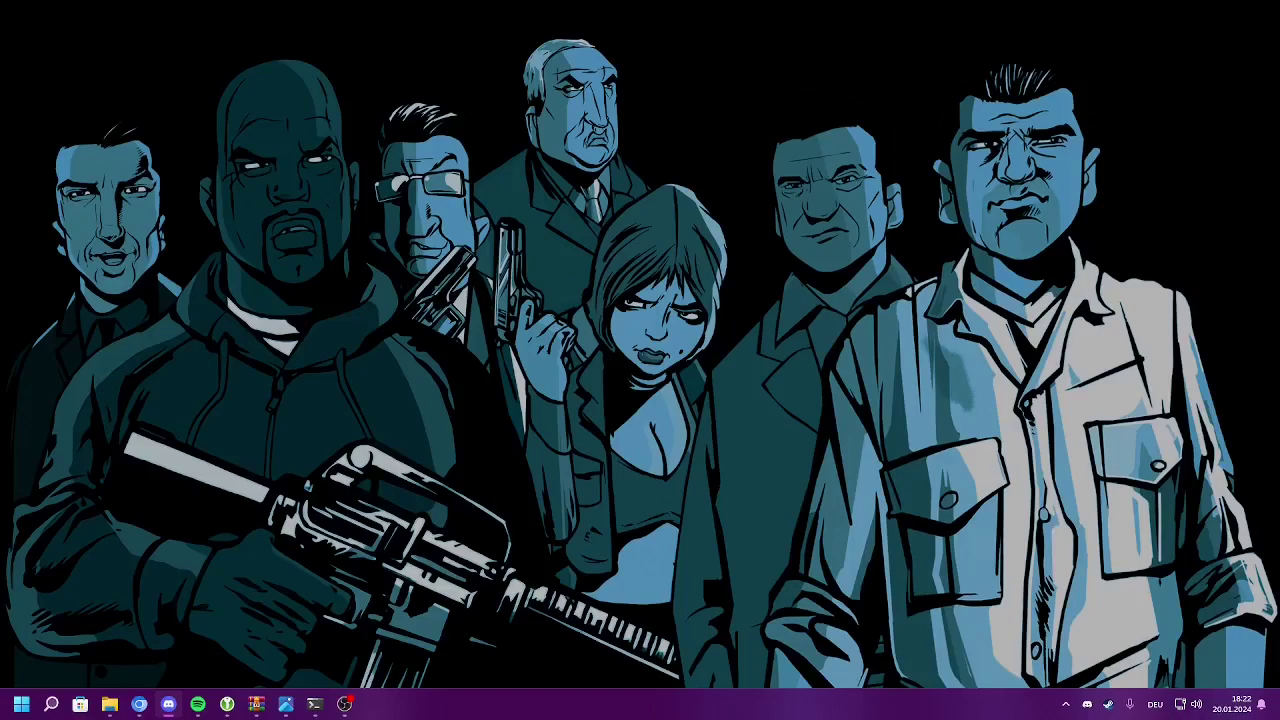
click(139, 704)
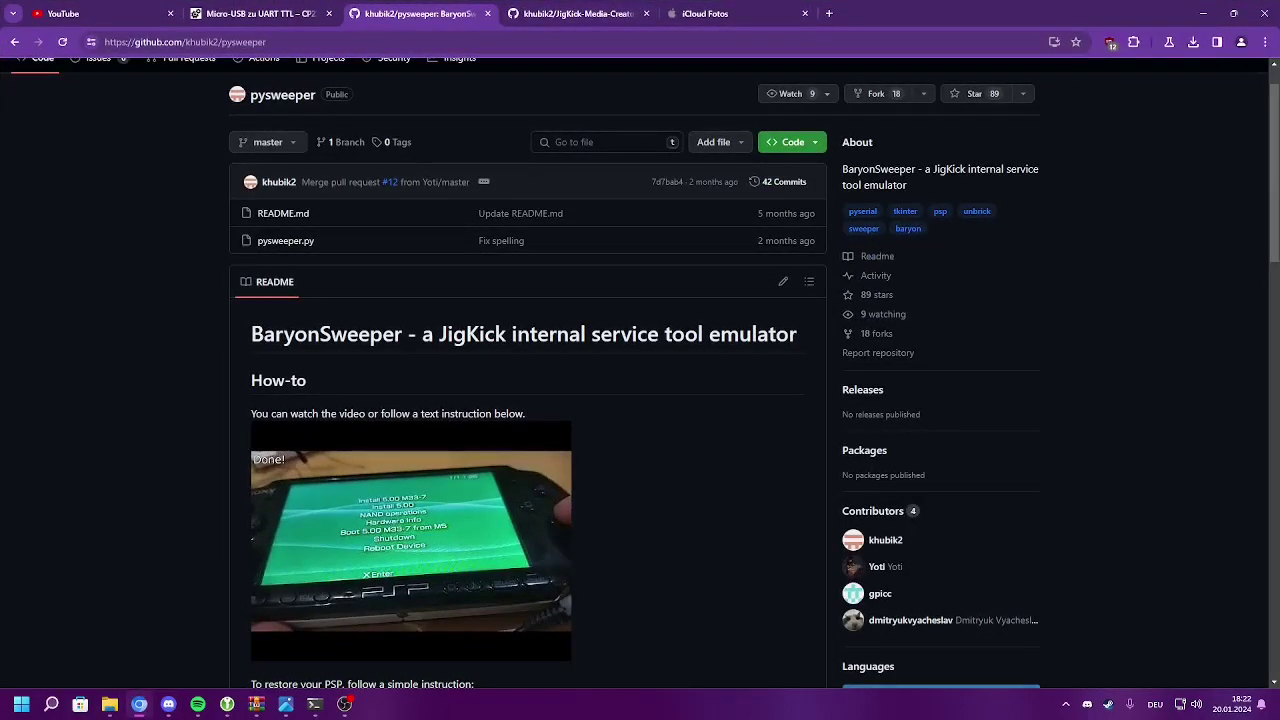
click(260, 13)
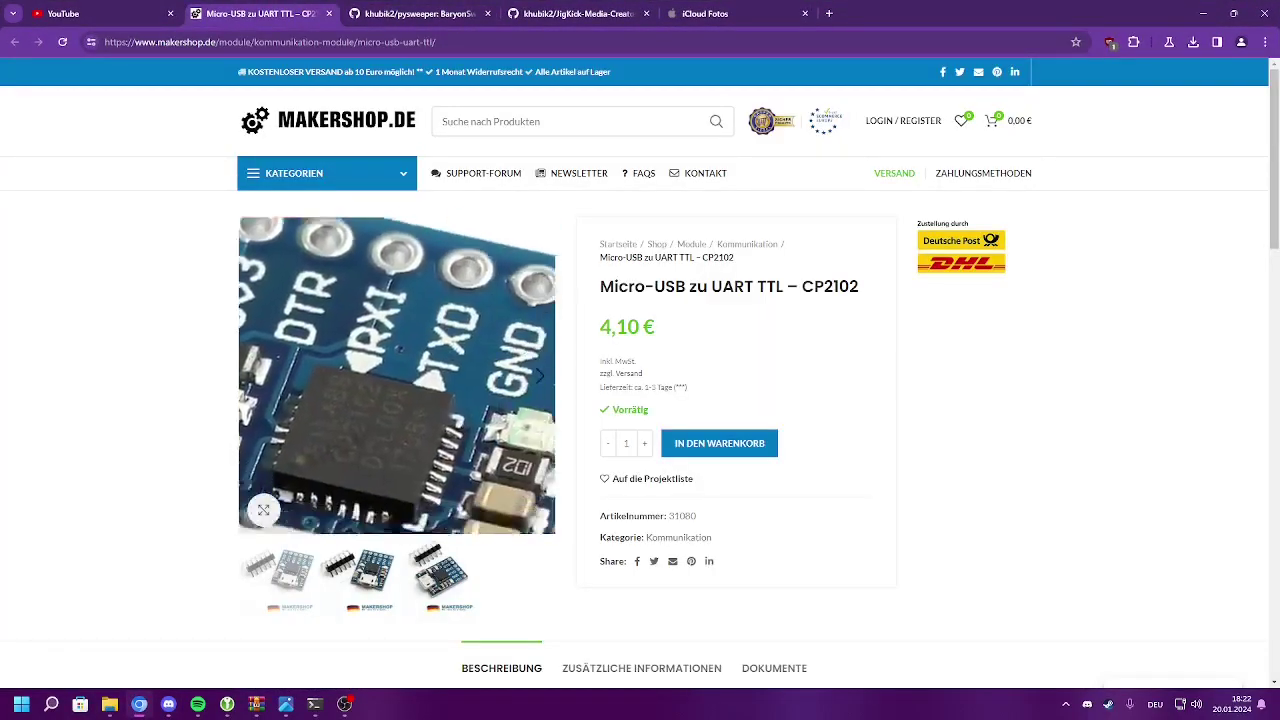
double_click(627, 327)
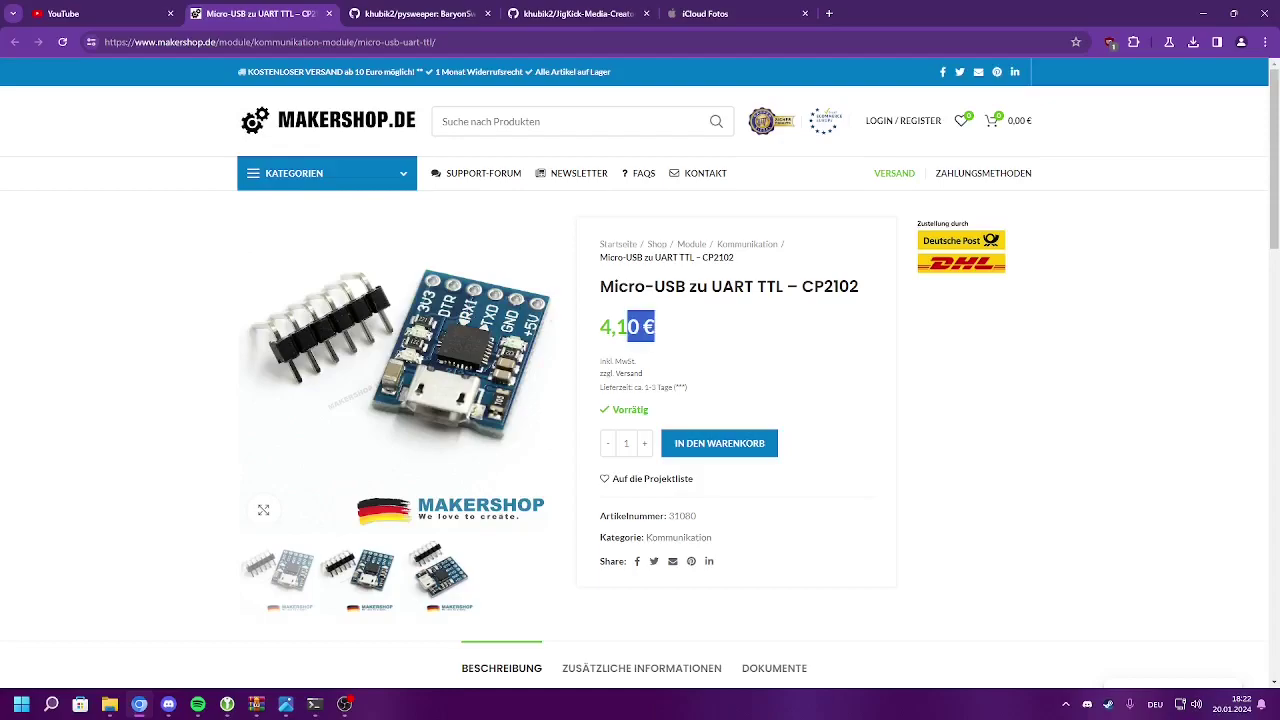
click(627, 327)
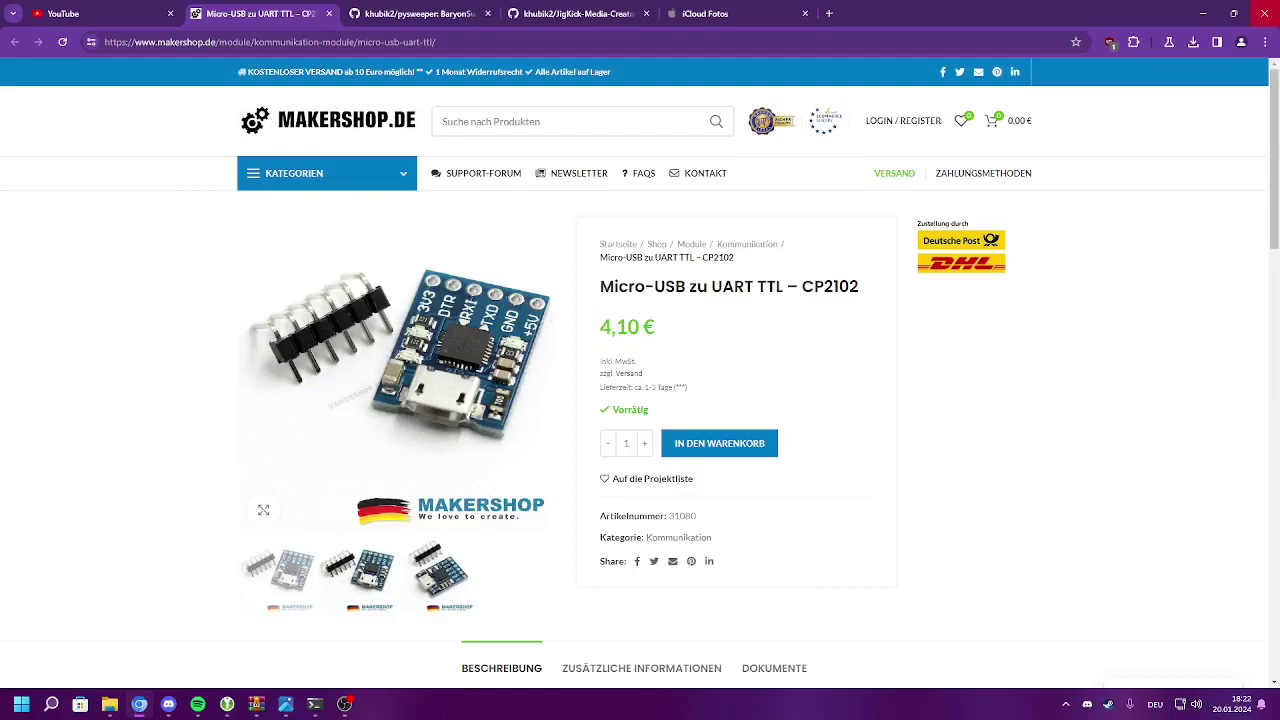
click(1203, 13)
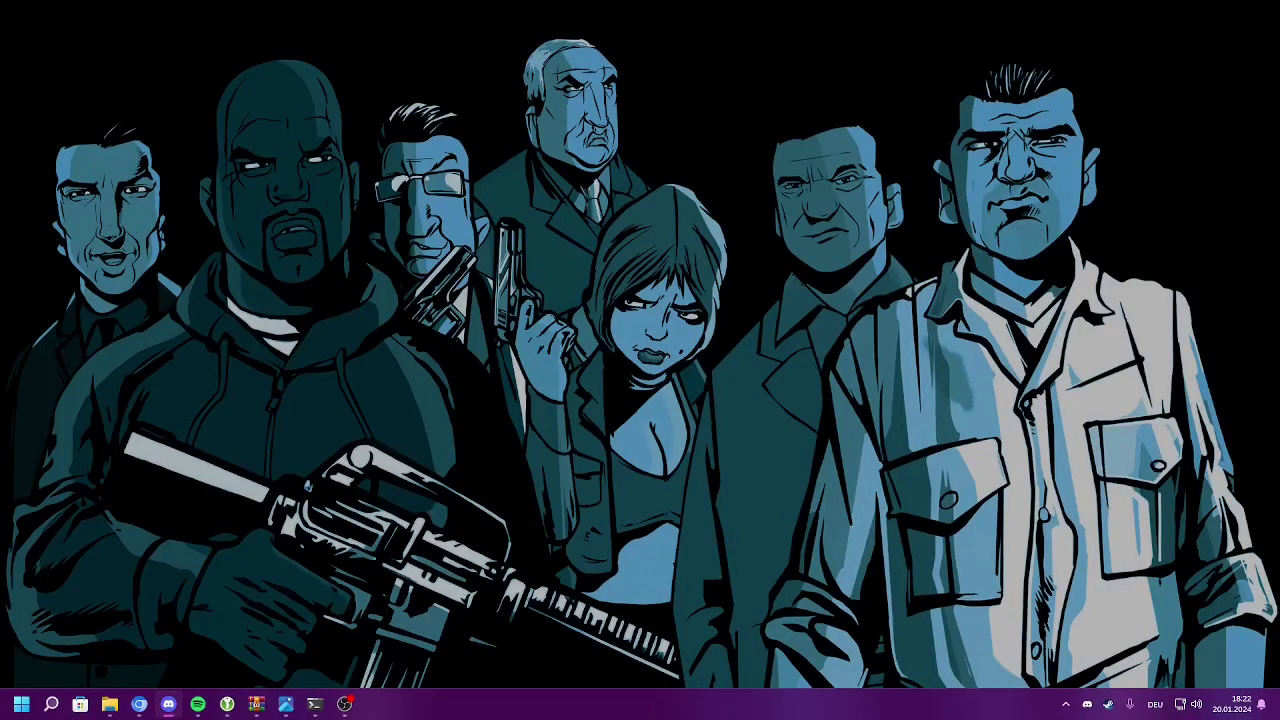